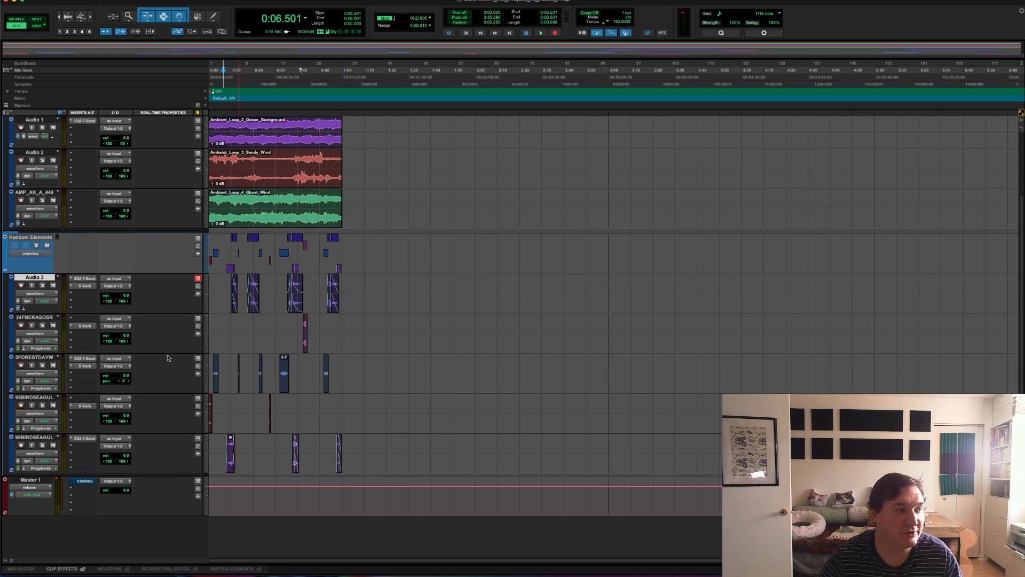
- Play the 5FORESTDAYW track from just before its first clip to audition the bird sounds
{"action": "left_click", "coordinate": [285, 372]}
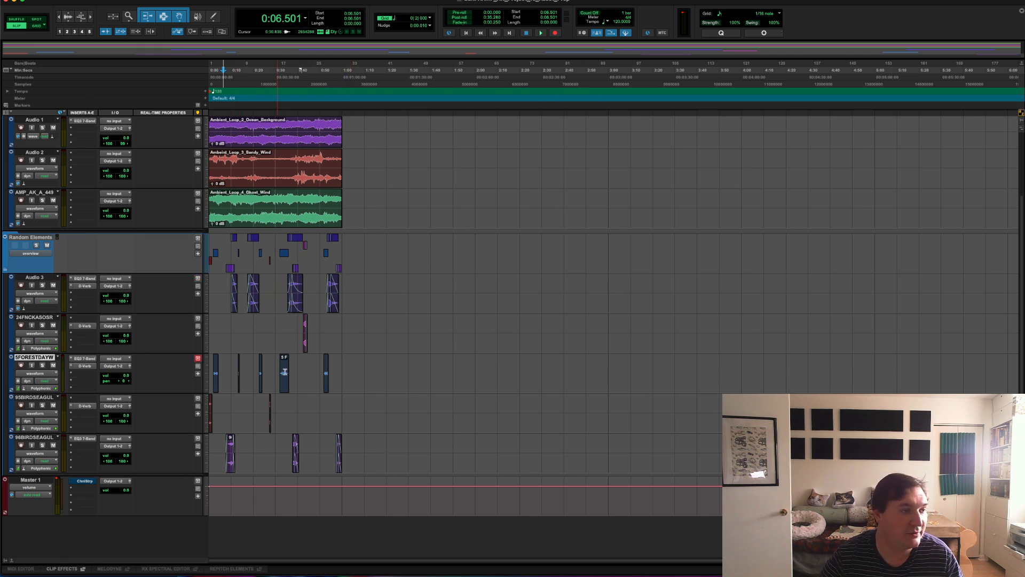
{"action": "left_click", "coordinate": [215, 368]}
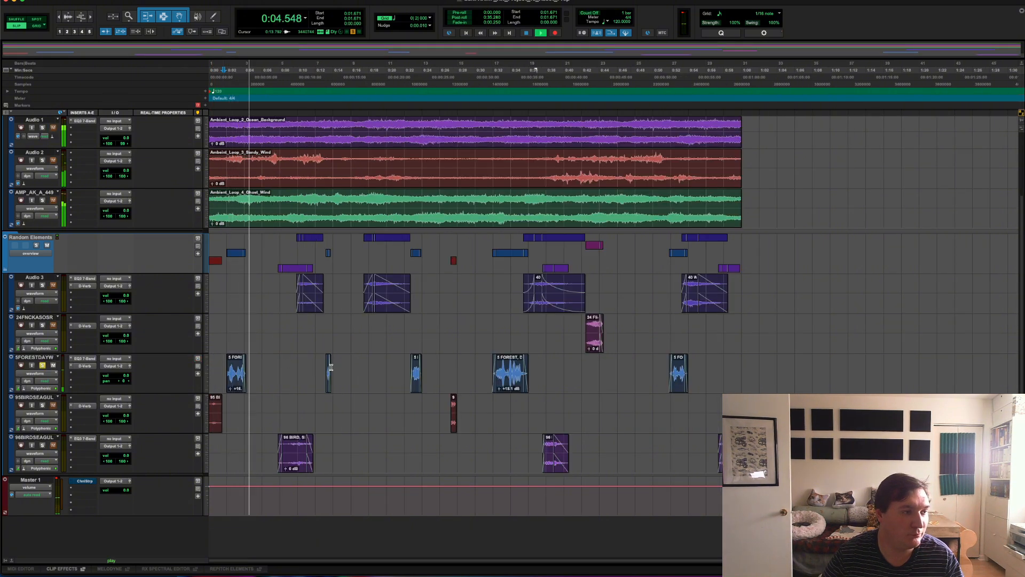
{"action": "key", "text": "space"}
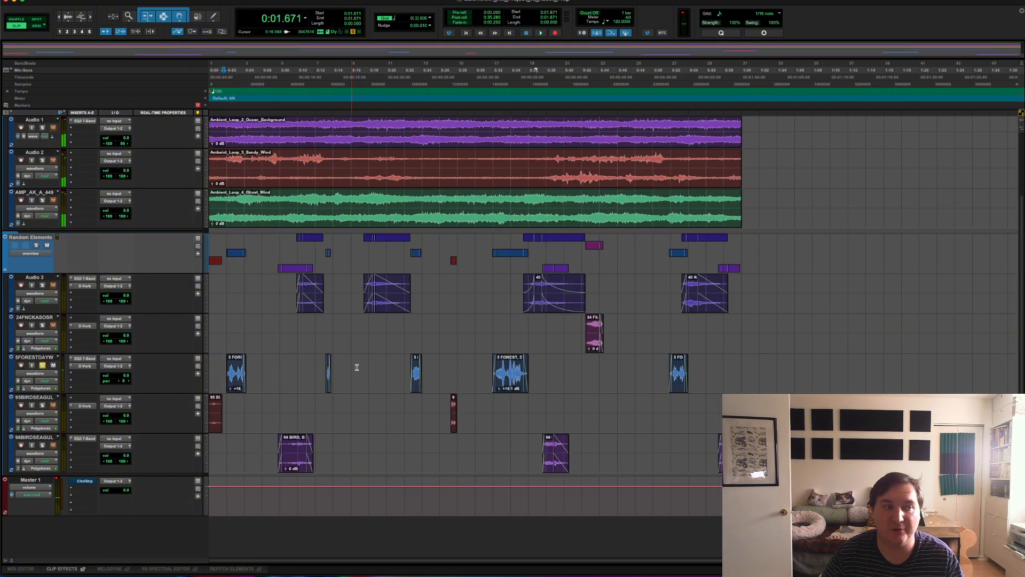
- Select the 5FORESTDAYW track's timeline from the session start to about 1:05, past its last clip and reverb tail
{"action": "left_click", "coordinate": [784, 372]}
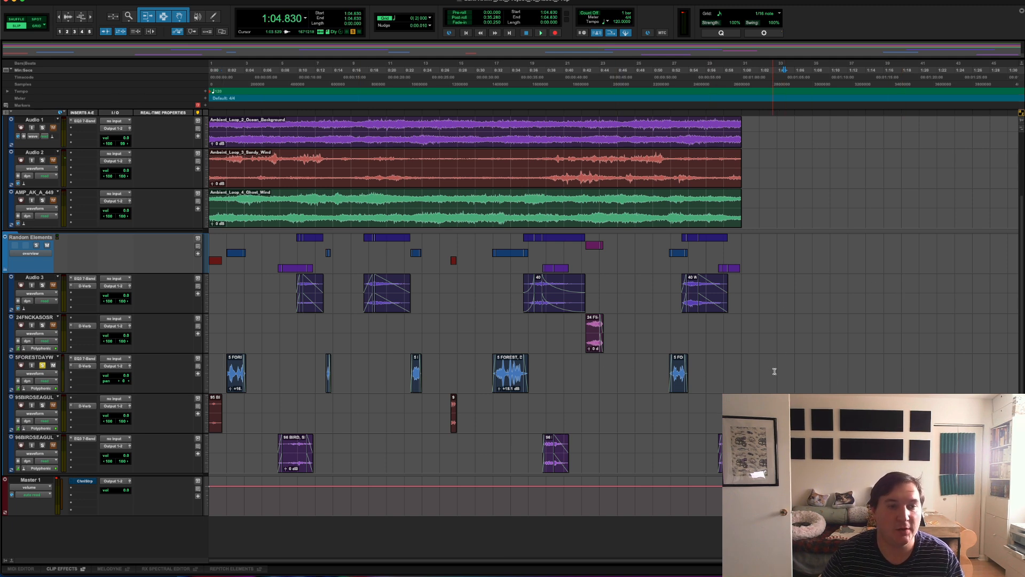
{"action": "left_click", "coordinate": [217, 370]}
{"action": "left_click_drag", "start_coordinate": [793, 372], "coordinate": [181, 372]}
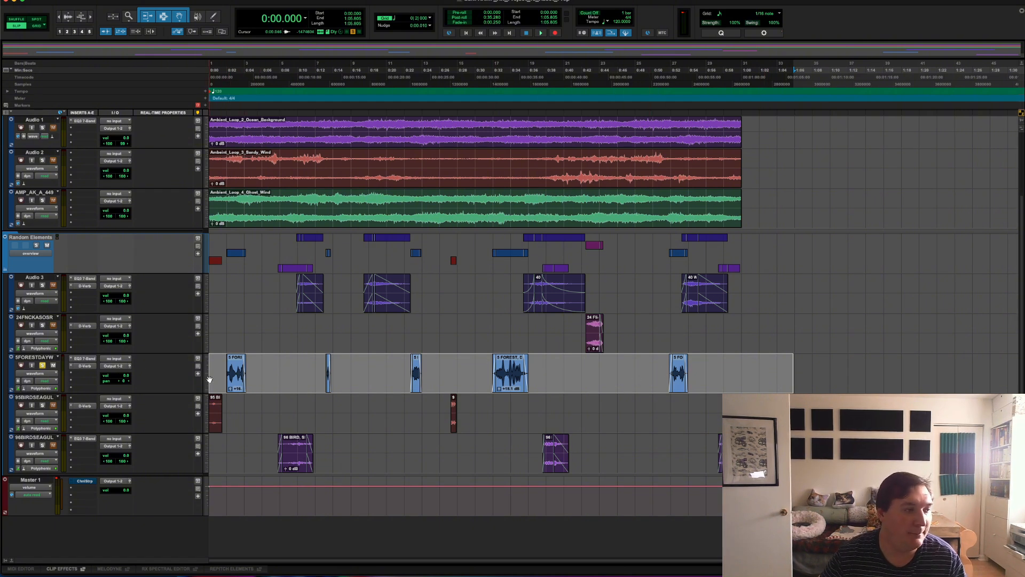
- Select the 5FORESTDAYW track itself and open the Track Bounce settings for it
{"action": "left_click", "coordinate": [115, 0]}
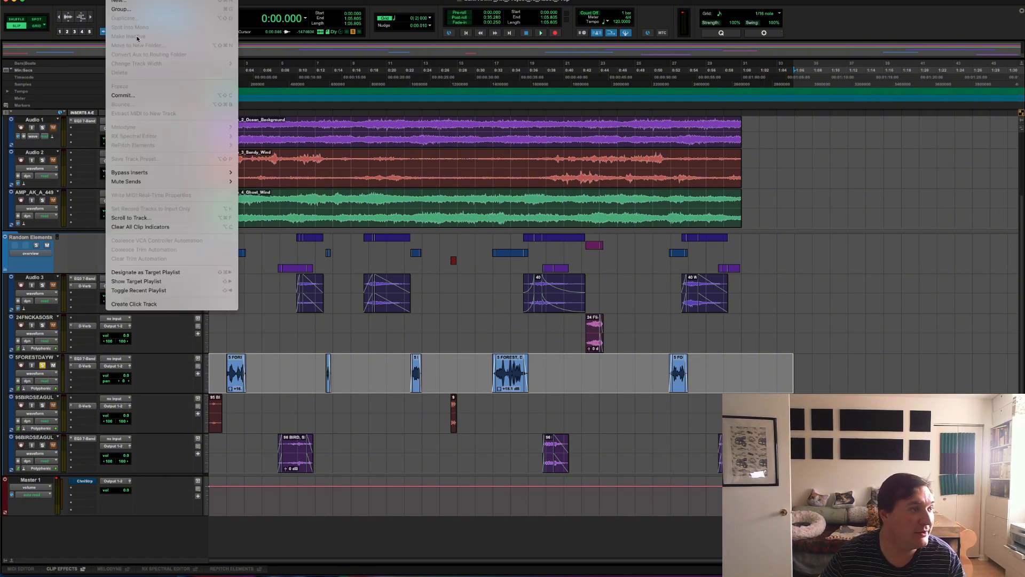
{"action": "left_click", "coordinate": [43, 358]}
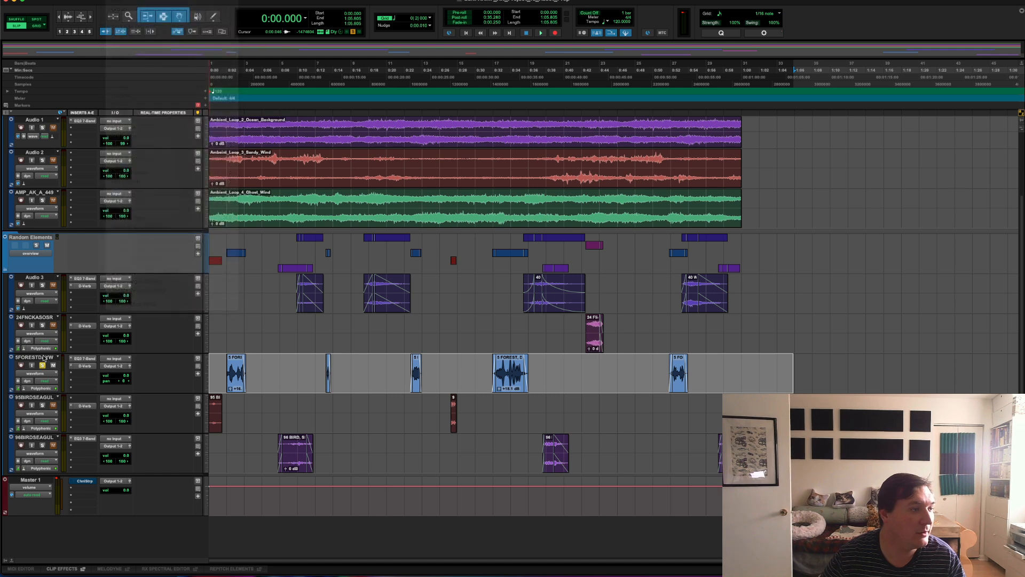
{"action": "left_click", "coordinate": [39, 357]}
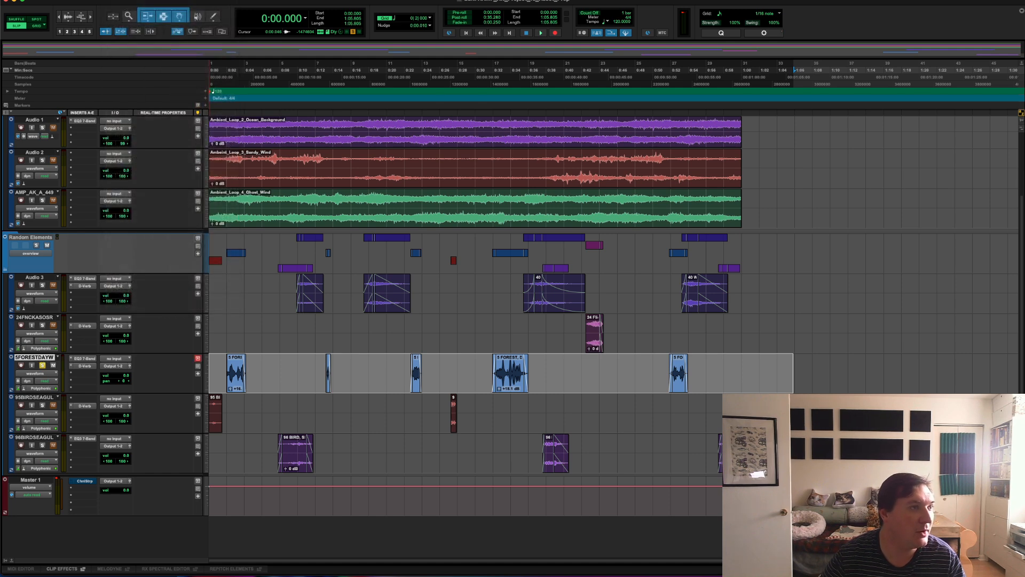
{"action": "left_click", "coordinate": [114, 1]}
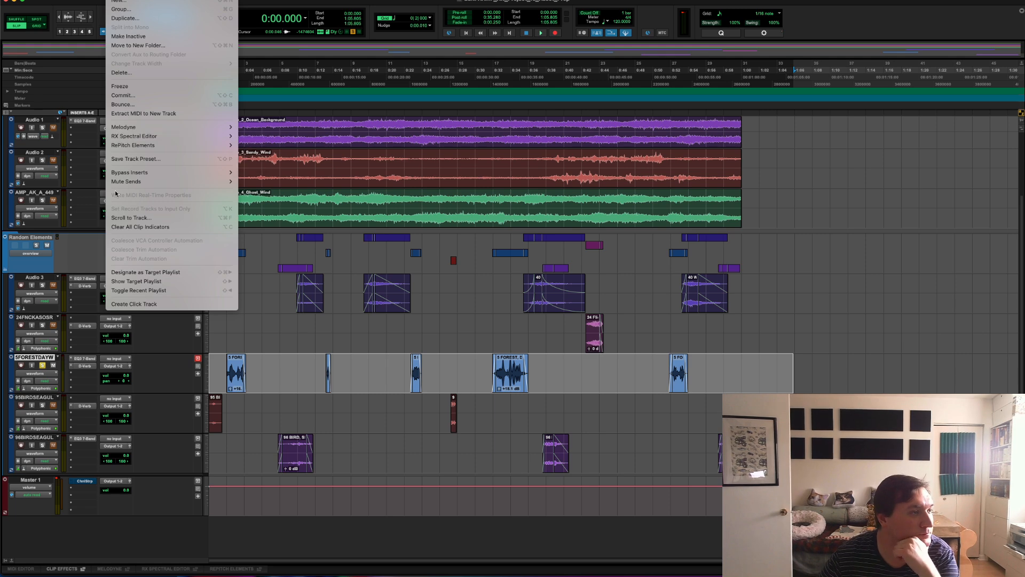
{"action": "left_click", "coordinate": [139, 106]}
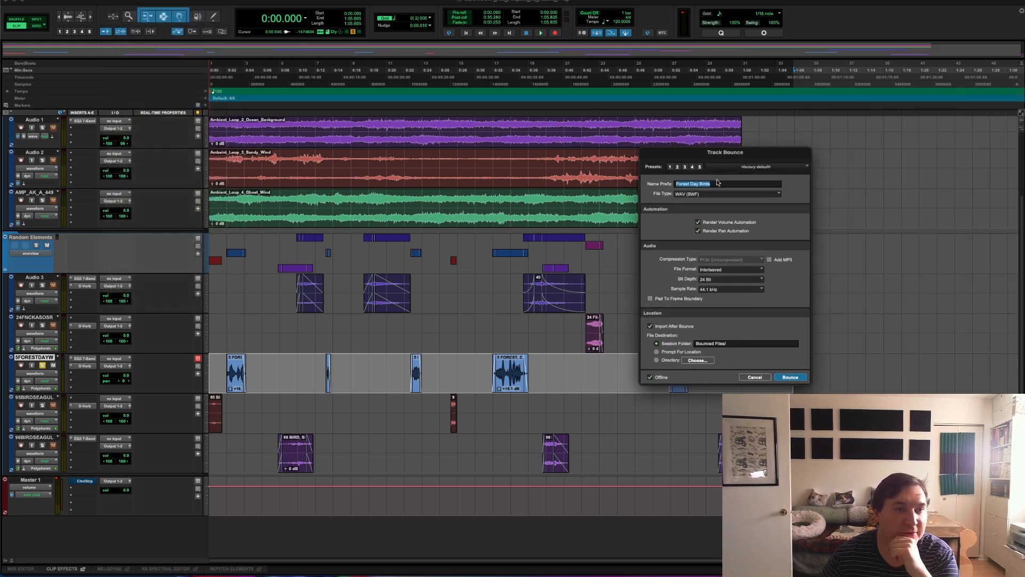
- Bounce the track offline as an interleaved 24-bit, 44.1 kHz WAV prefixed Forest Day Birds, importing it to a new track at session start
{"action": "left_click", "coordinate": [717, 186]}
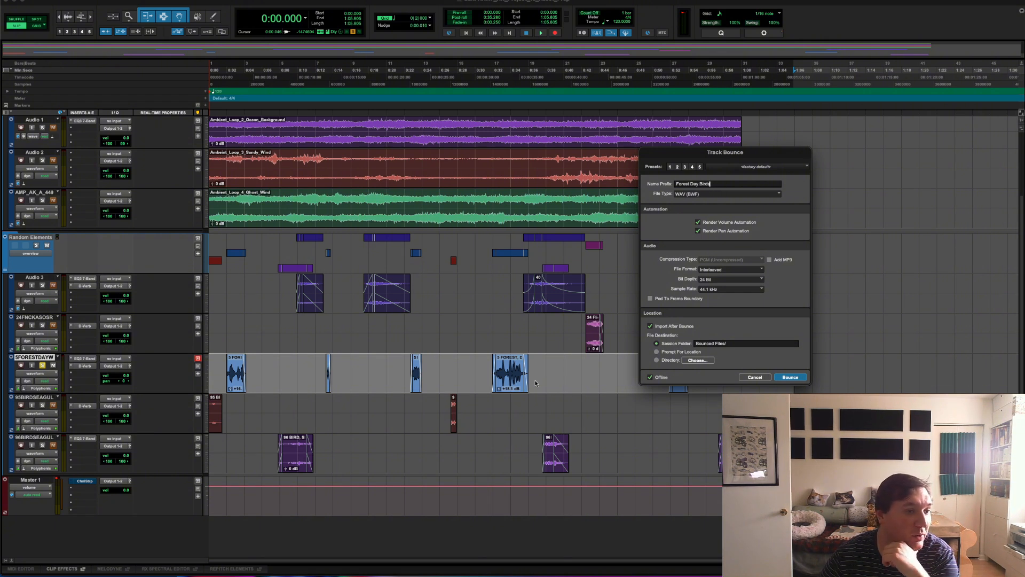
{"action": "left_click", "coordinate": [718, 270]}
{"action": "left_click", "coordinate": [719, 270]}
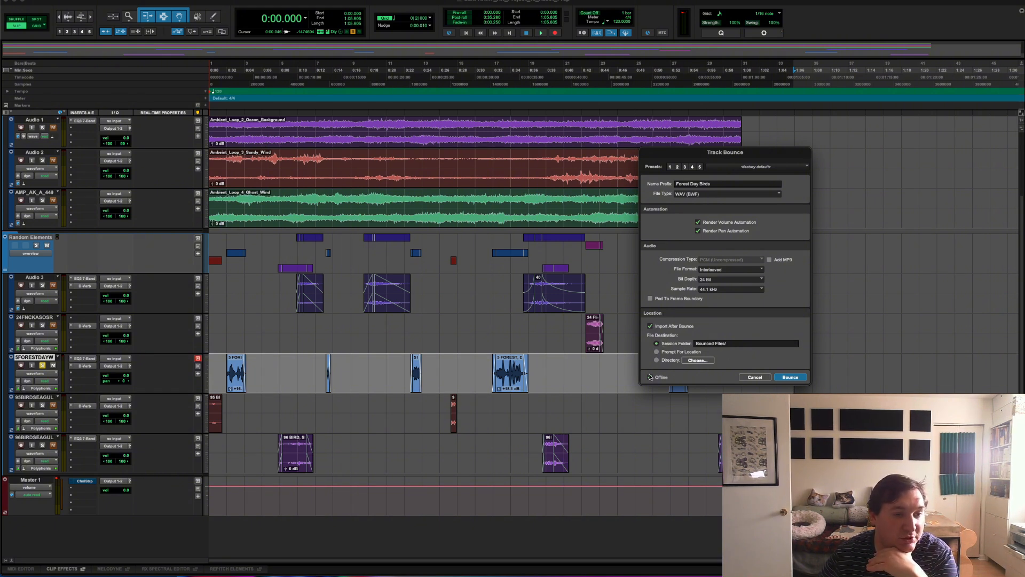
{"action": "left_click", "coordinate": [790, 377]}
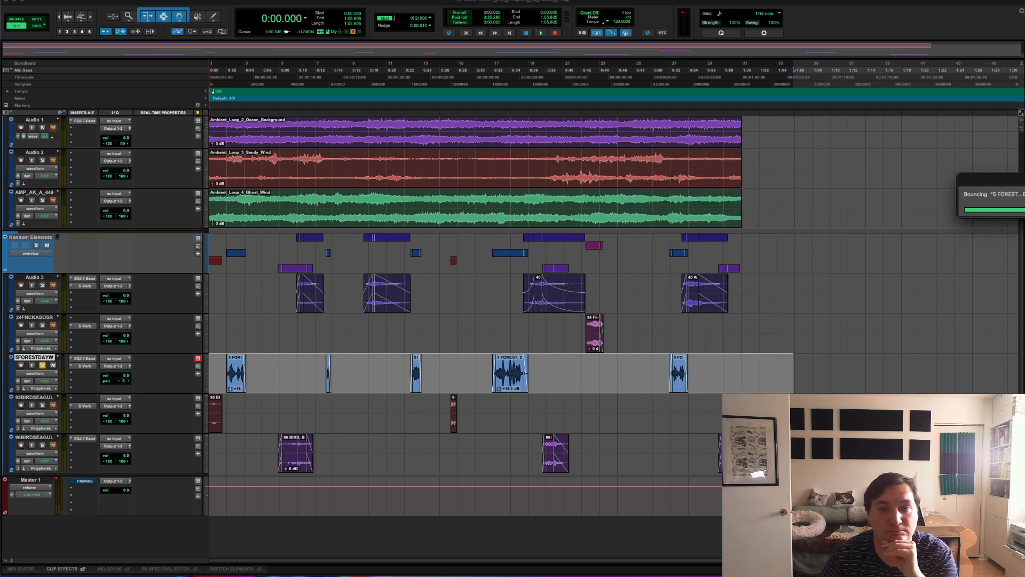
{"action": "left_click_drag", "start_coordinate": [1017, 170], "coordinate": [594, 170]}
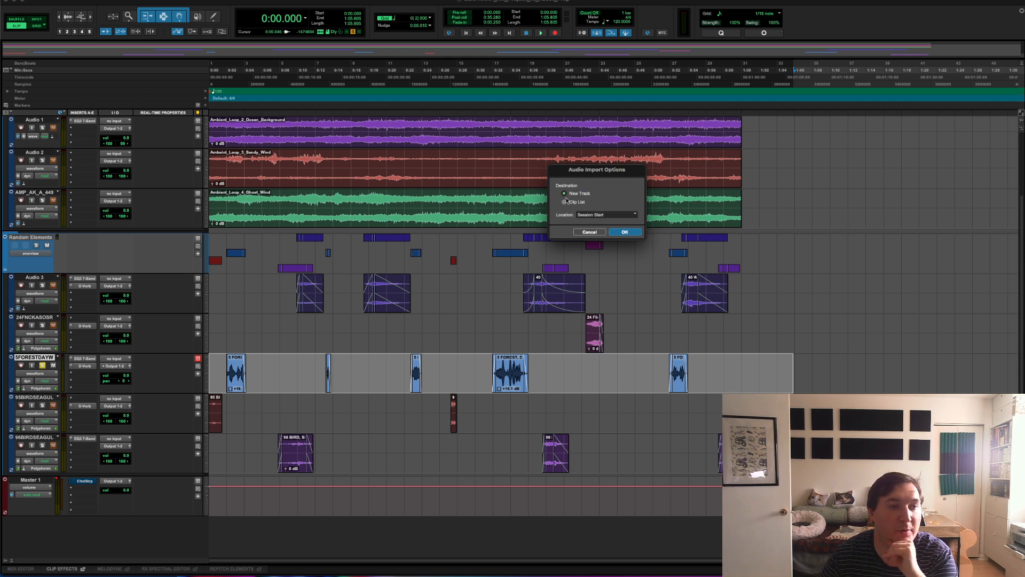
{"action": "left_click", "coordinate": [625, 231]}
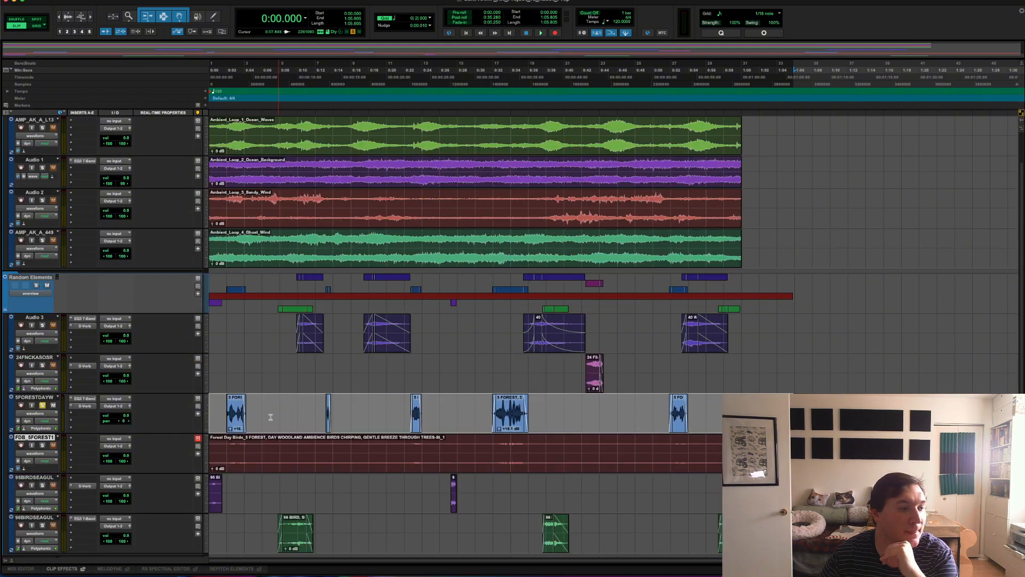
- Select the bounced Forest Day Birds clip and audition it from about 0:52
{"action": "left_click", "coordinate": [243, 453]}
{"action": "double_click", "coordinate": [243, 453]}
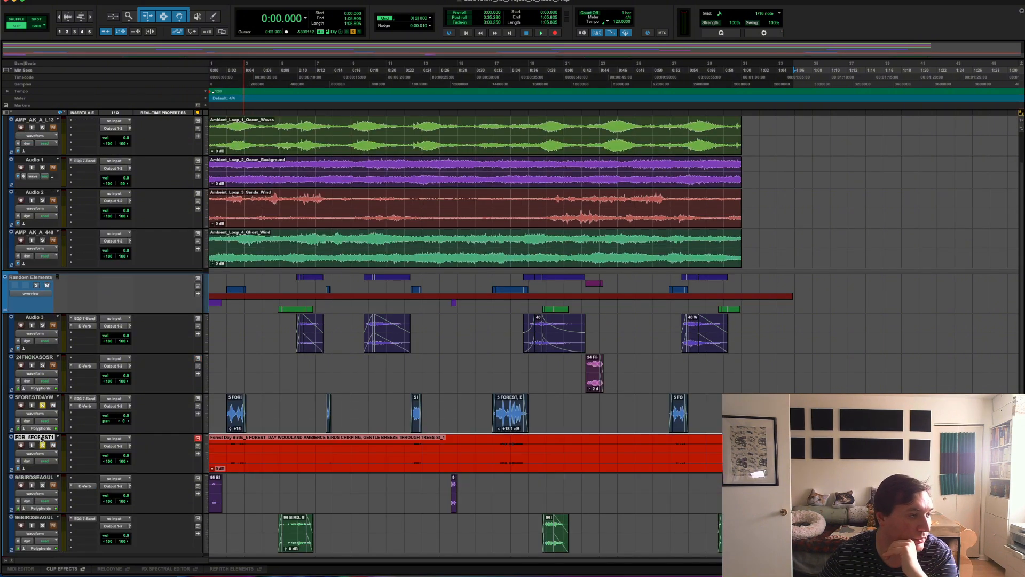
{"action": "left_click", "coordinate": [672, 446]}
{"action": "key", "text": "space"}
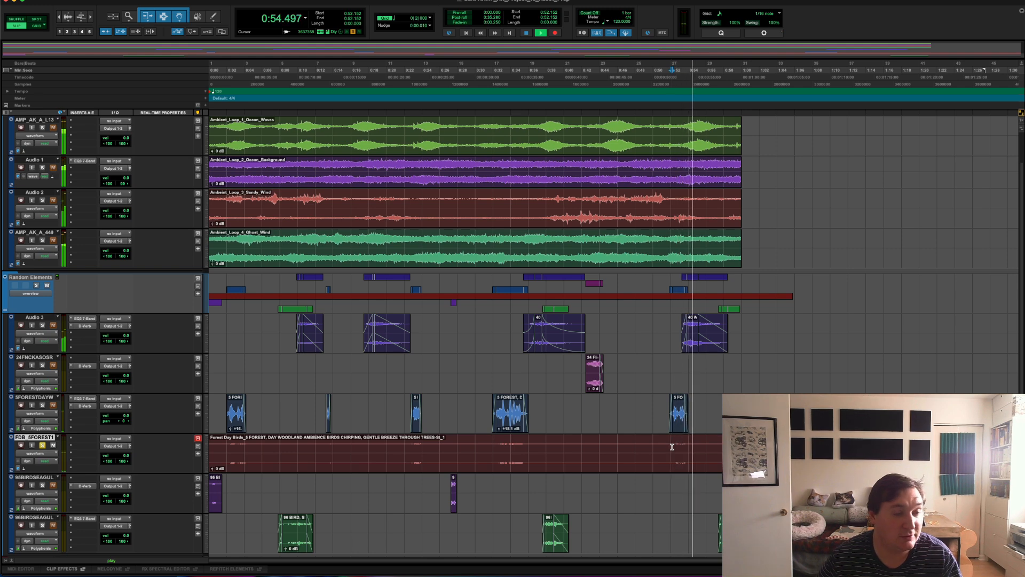
{"action": "key", "text": "space"}
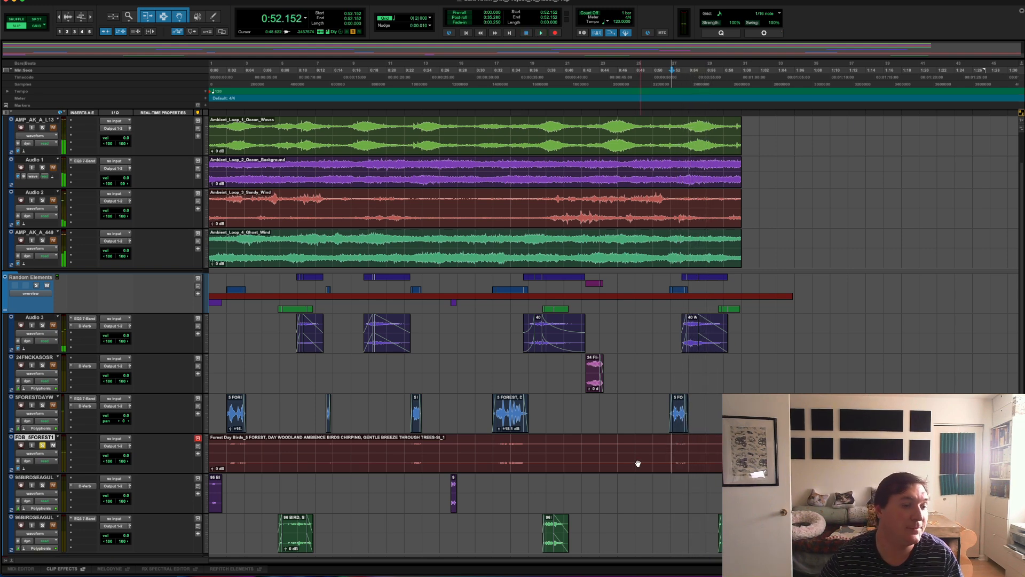
- Select the whole bounced Forest Day Birds clip and open the AudioSuite Normalize processor for it
{"action": "left_click", "coordinate": [639, 461]}
{"action": "left_click", "coordinate": [118, 0]}
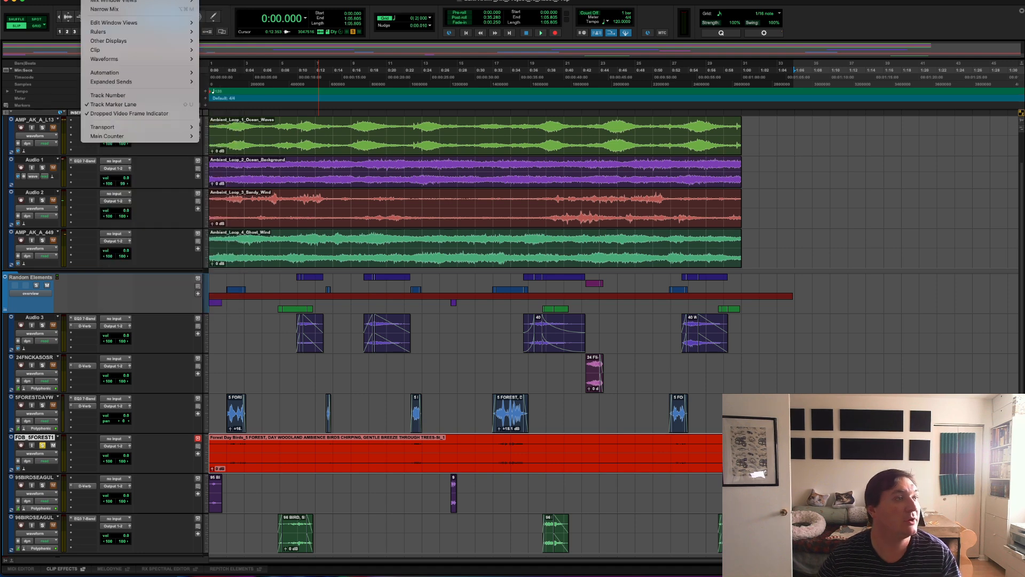
{"action": "mouse_move", "coordinate": [118, 0]}
{"action": "mouse_move", "coordinate": [190, 0]}
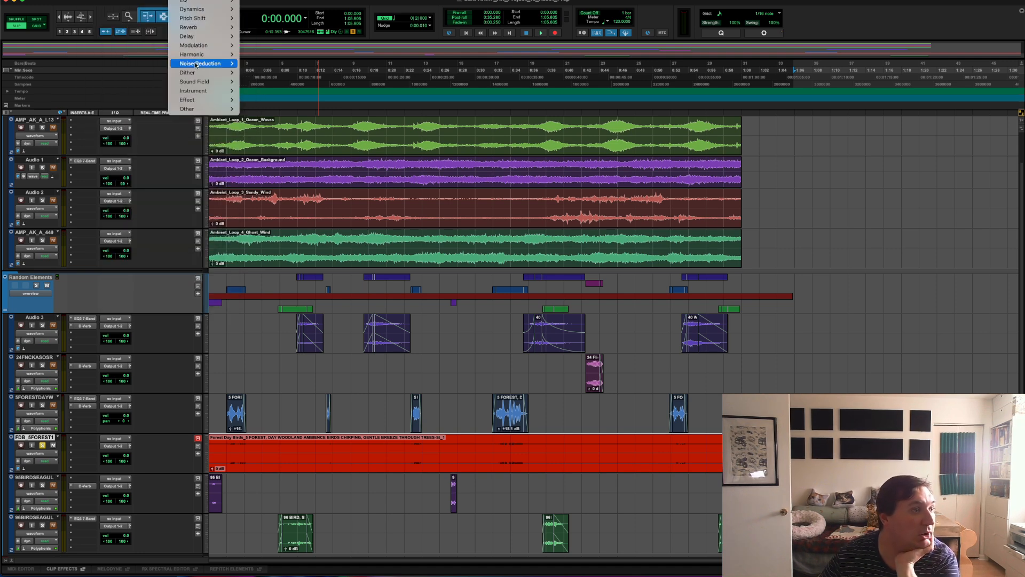
{"action": "mouse_move", "coordinate": [204, 110]}
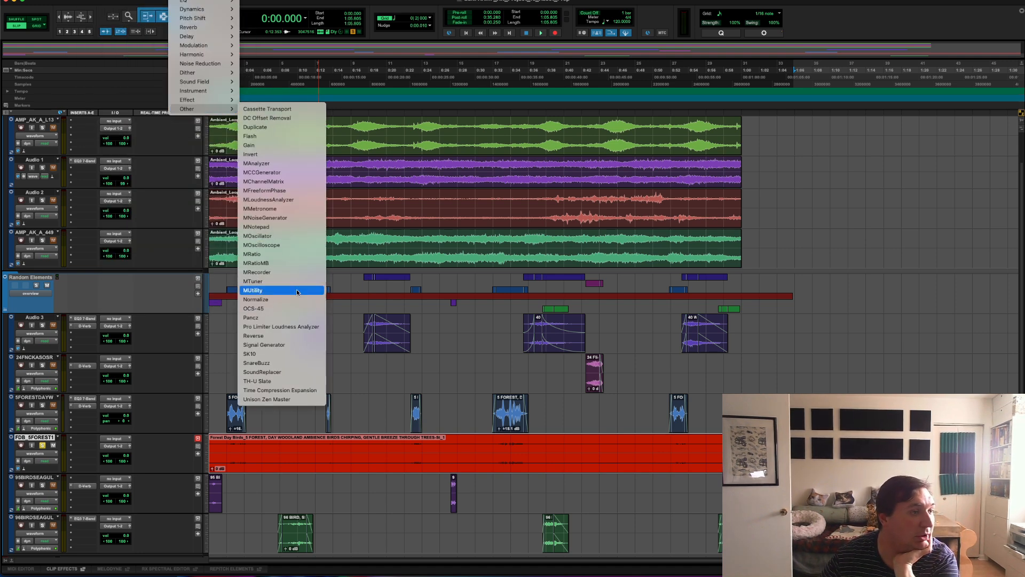
{"action": "left_click", "coordinate": [256, 300]}
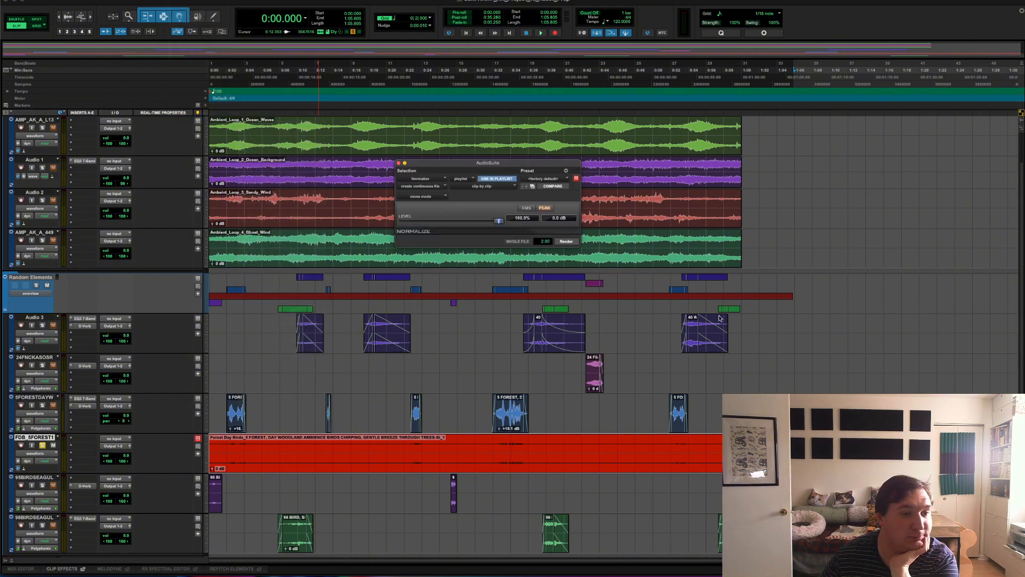
- Normalize the bounced clip to a peak level of -1.0 dB and close the AudioSuite processor
{"action": "left_click", "coordinate": [562, 218]}
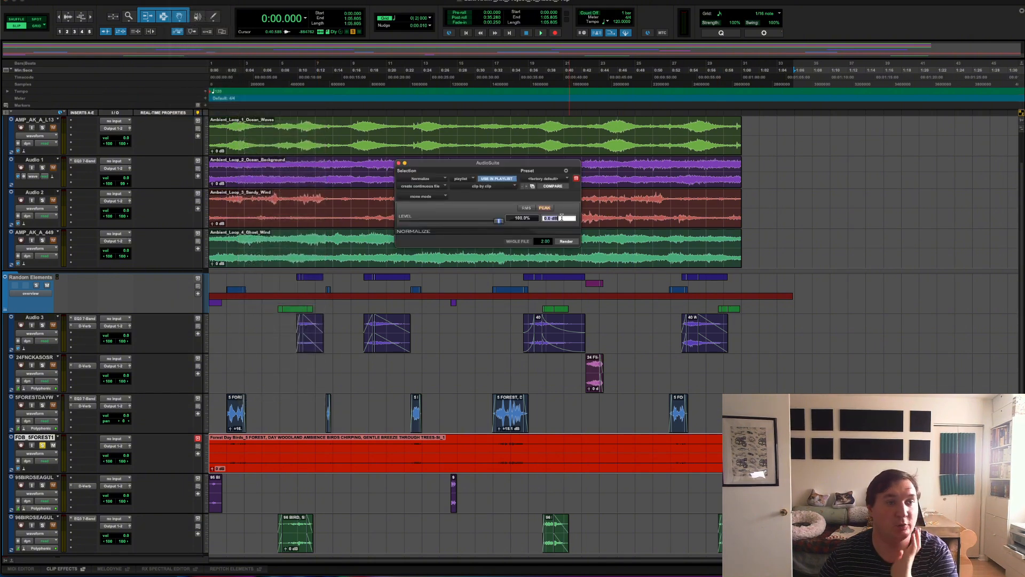
{"action": "type", "text": "-1"}
{"action": "key", "text": "Return"}
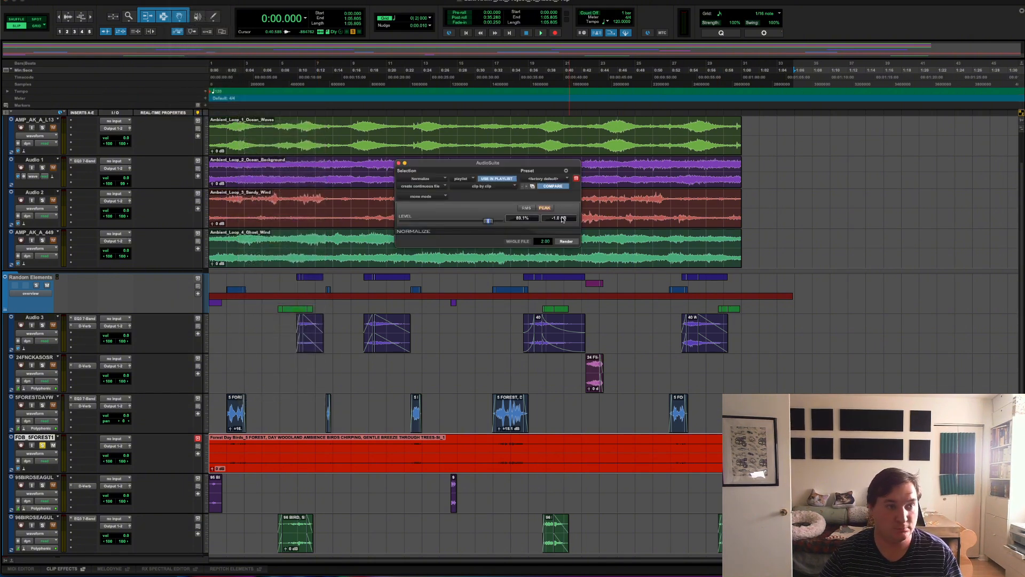
{"action": "left_click", "coordinate": [568, 243]}
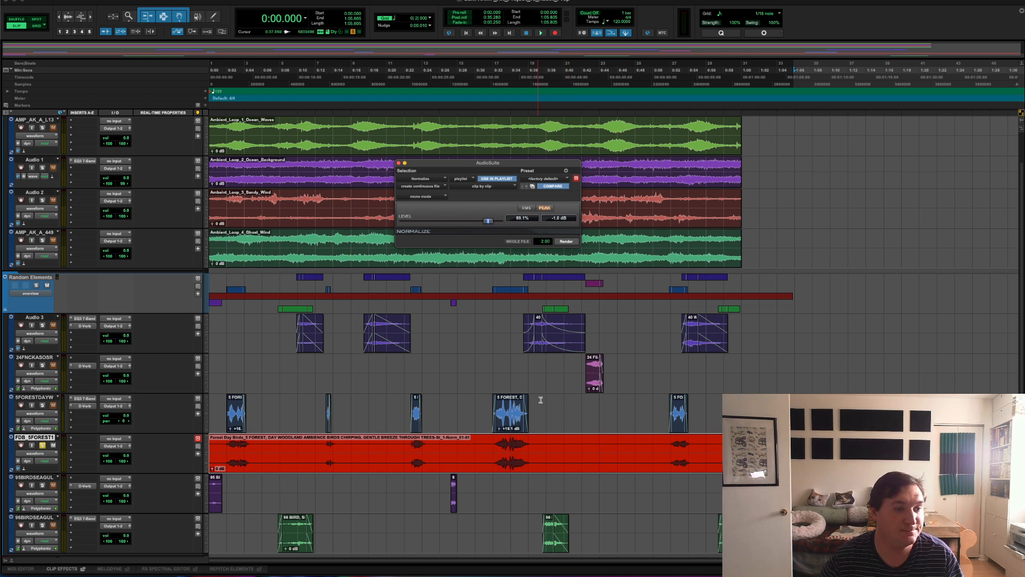
{"action": "left_click", "coordinate": [524, 469]}
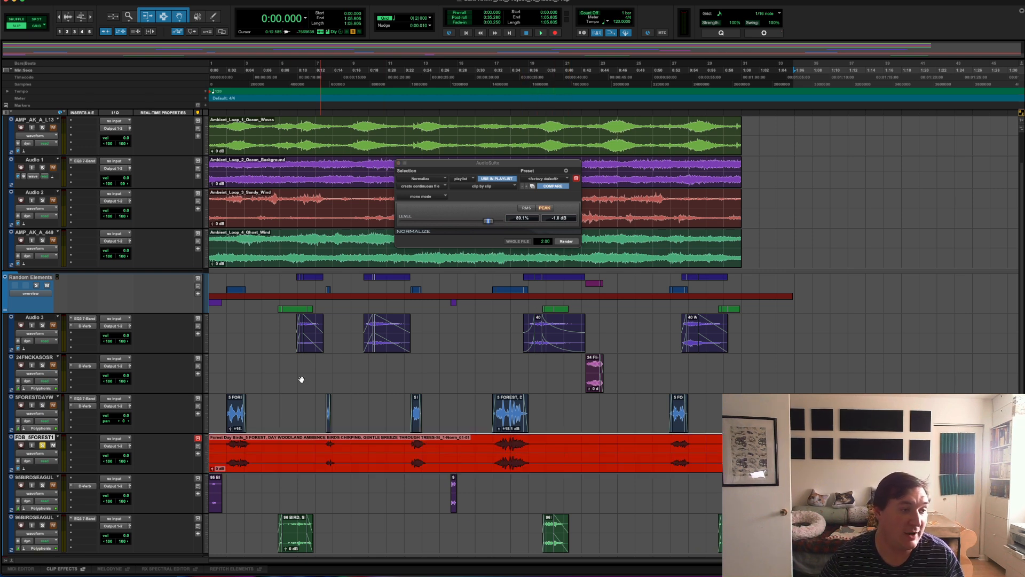
{"action": "left_click", "coordinate": [399, 163]}
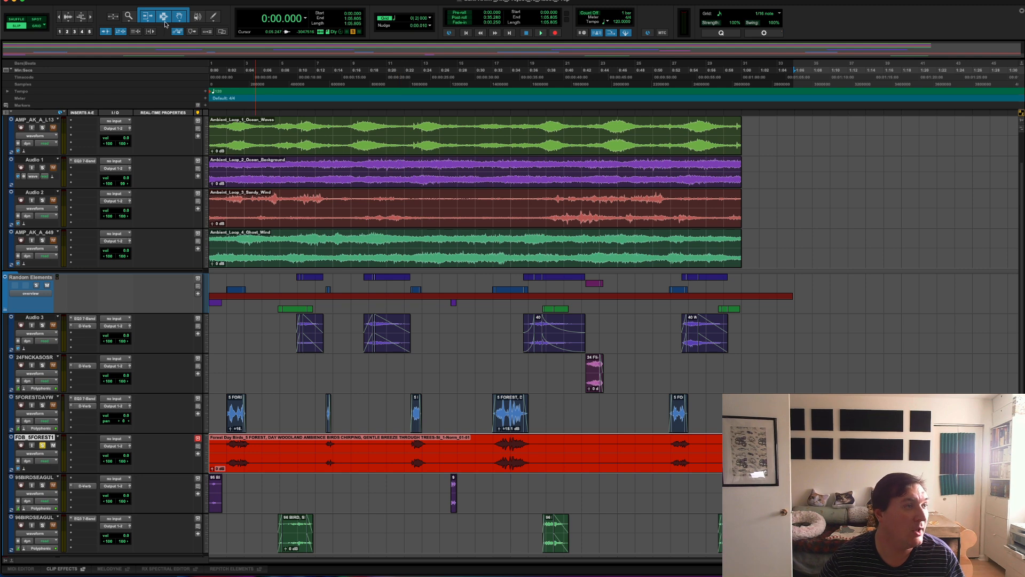
- Open Strip Silence for the normalized clip and lower the strip threshold to -96 dB
{"action": "left_click", "coordinate": [111, 0]}
{"action": "mouse_move", "coordinate": [78, 0]}
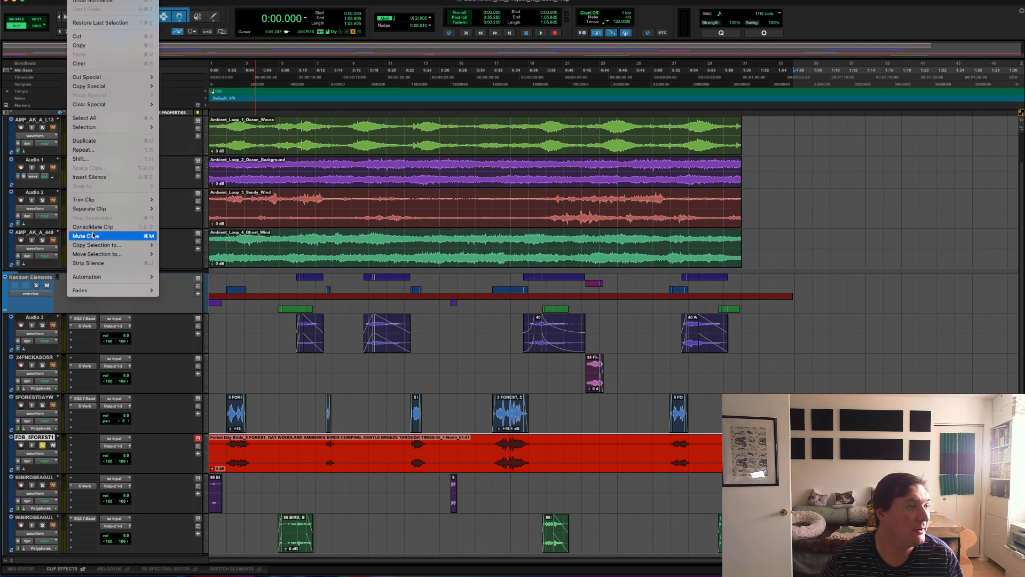
{"action": "left_click", "coordinate": [100, 267]}
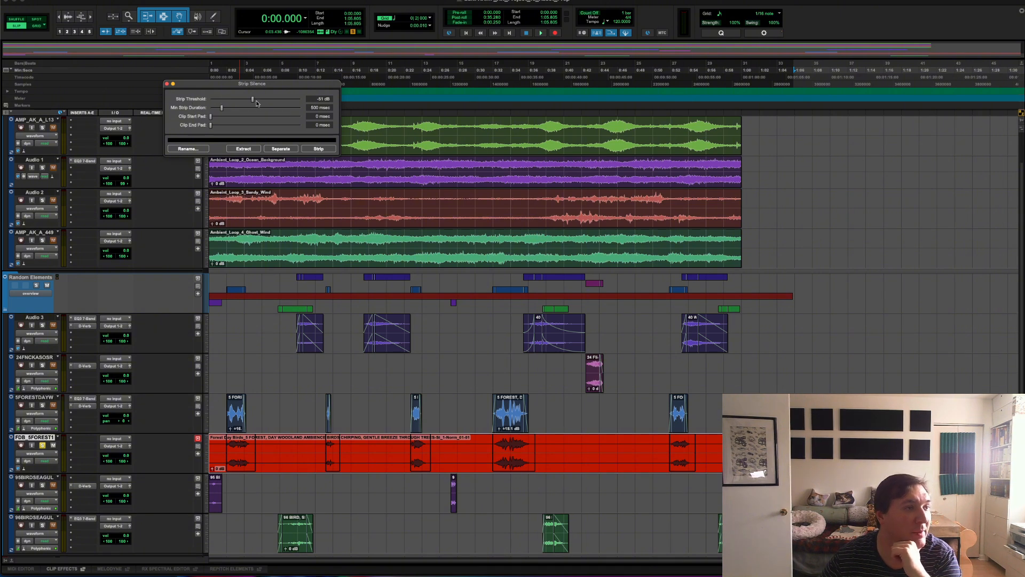
{"action": "left_click_drag", "start_coordinate": [253, 100], "coordinate": [206, 91]}
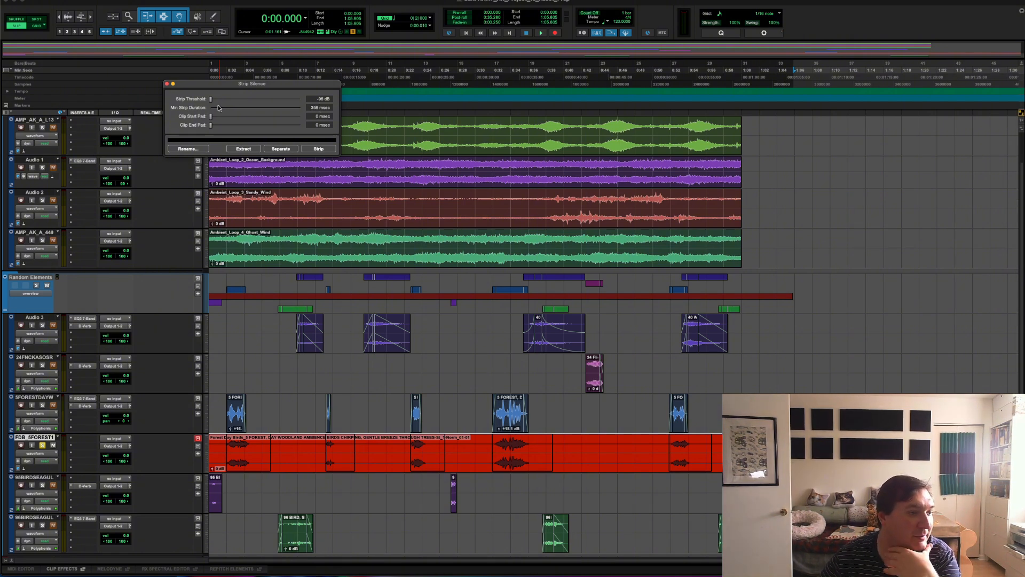
- Set the minimum strip duration to 530 msec and keep the clip start pad at 0 msec
{"action": "left_click_drag", "start_coordinate": [221, 106], "coordinate": [200, 105]}
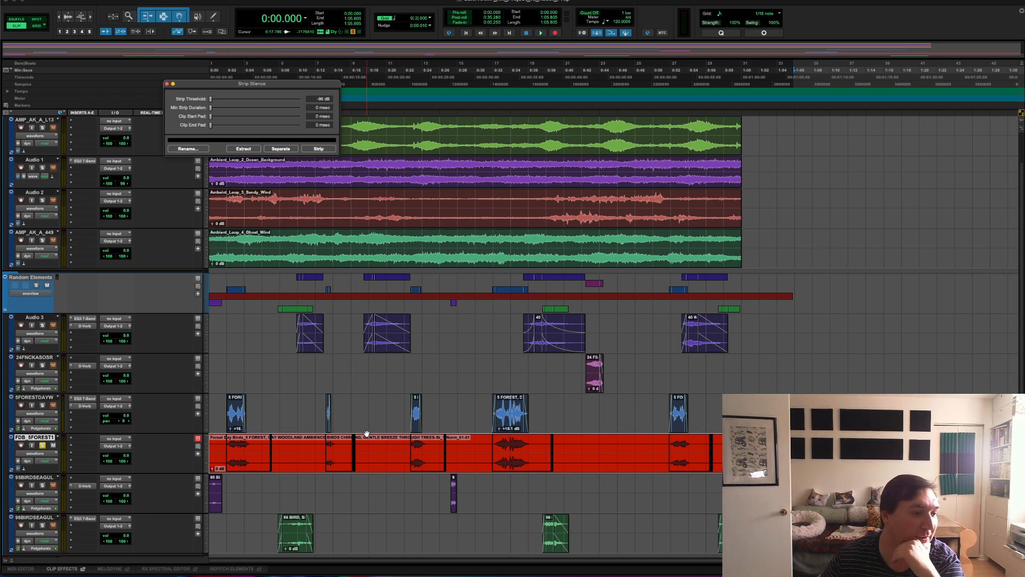
{"action": "mouse_move", "coordinate": [210, 108]}
{"action": "left_mouse_down"}
{"action": "mouse_move", "coordinate": [311, 113]}
{"action": "mouse_move", "coordinate": [215, 105]}
{"action": "mouse_move", "coordinate": [225, 105]}
{"action": "left_mouse_up"}
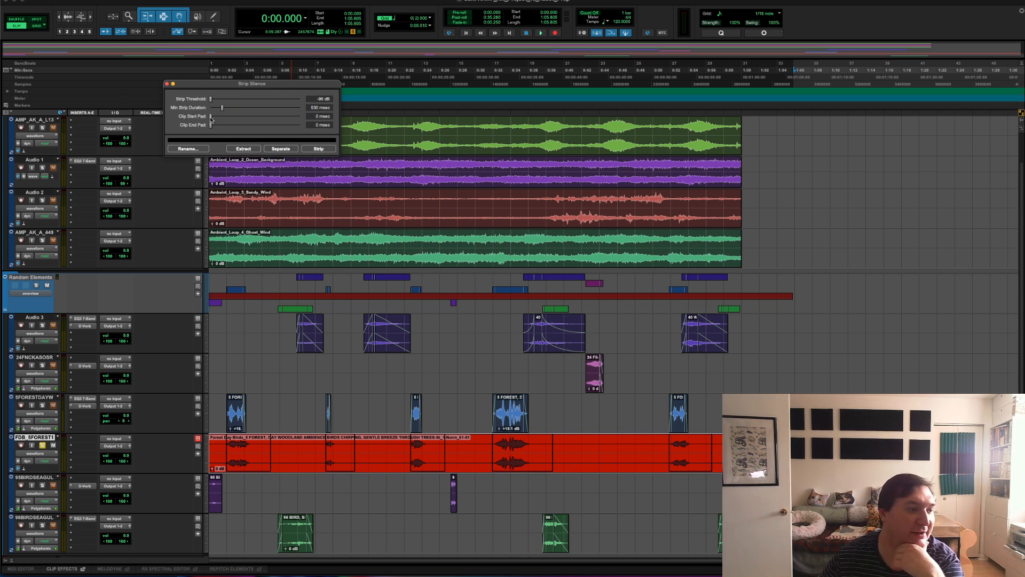
{"action": "mouse_move", "coordinate": [211, 118]}
{"action": "left_mouse_down"}
{"action": "mouse_move", "coordinate": [299, 128]}
{"action": "mouse_move", "coordinate": [209, 123]}
{"action": "left_mouse_up"}
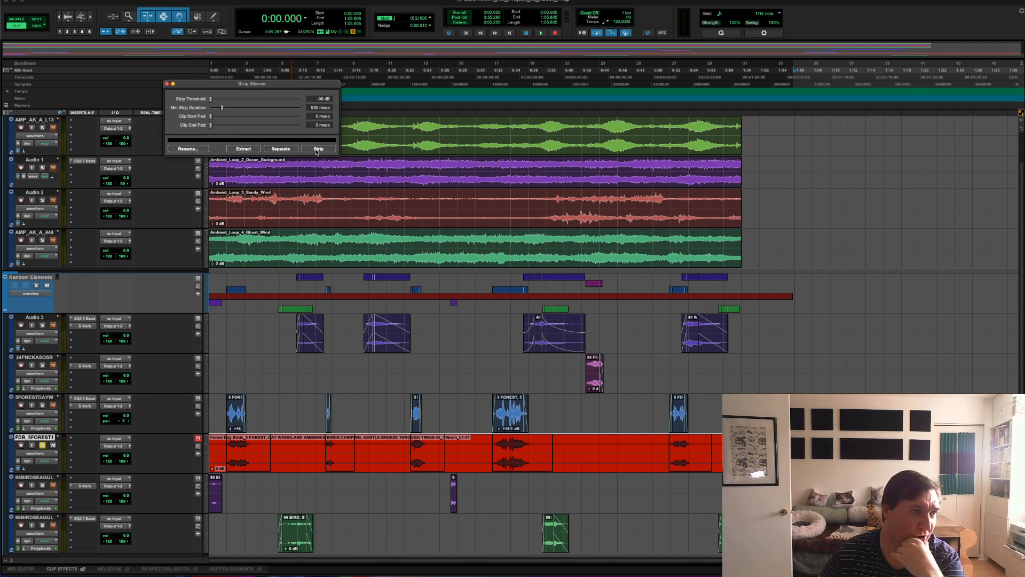
- Separate the Forest Day Birds clip at its silent passages and strip the silence out
{"action": "left_click", "coordinate": [287, 149]}
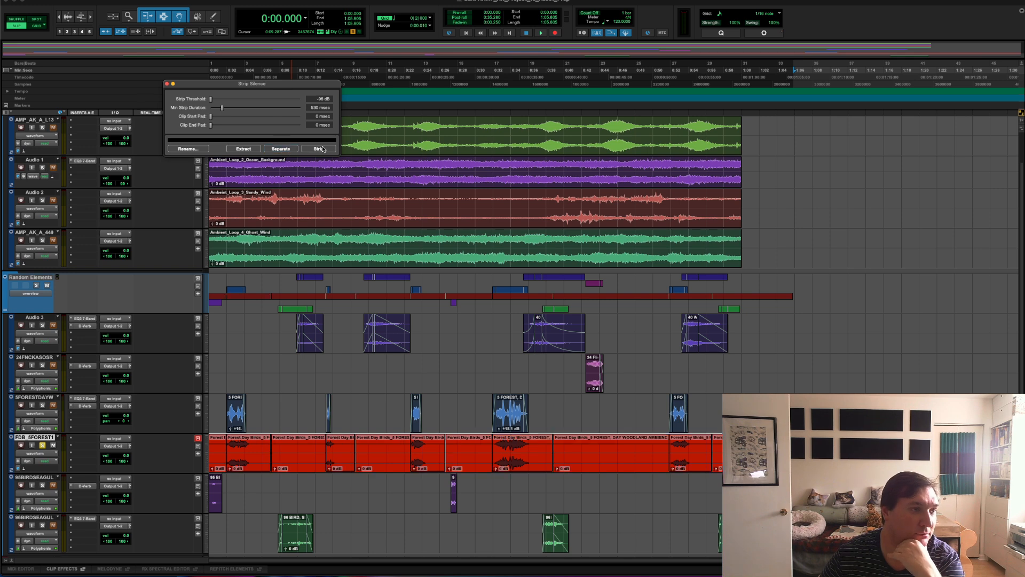
{"action": "left_click", "coordinate": [320, 149]}
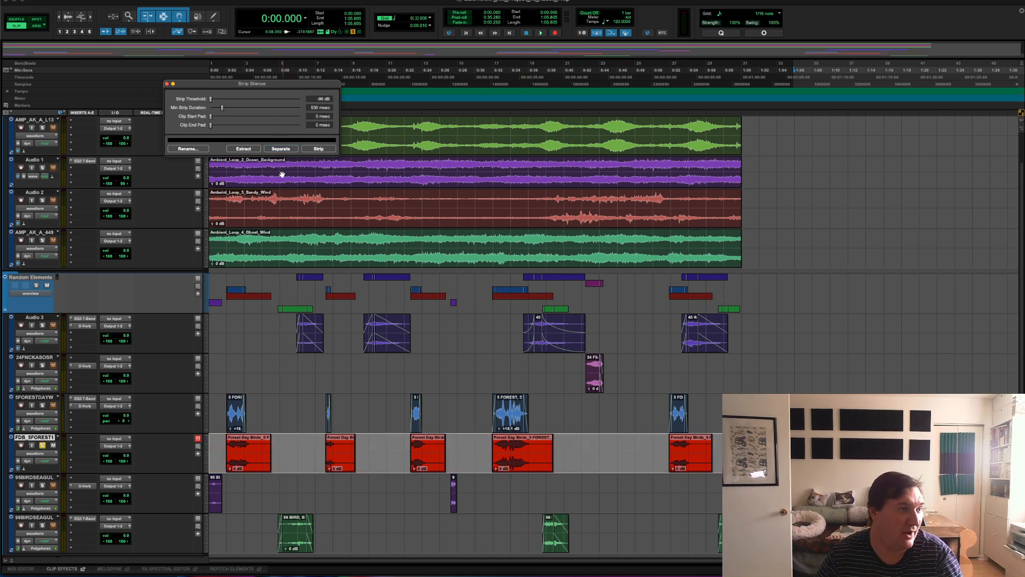
- Close Strip Silence and normalize the first separated Forest Day Birds clip to a peak level of -1.0 dB
{"action": "left_click", "coordinate": [167, 84]}
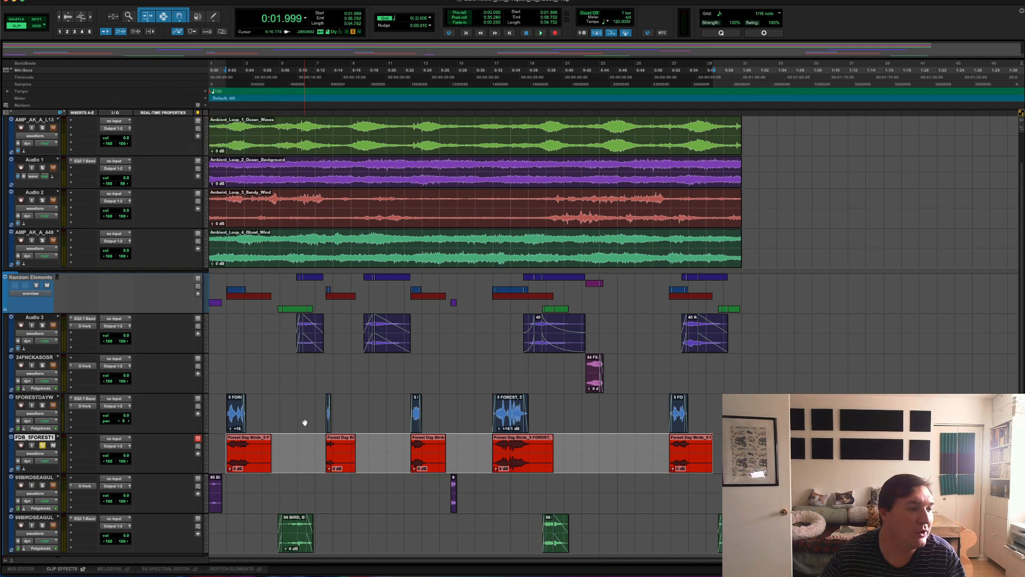
{"action": "left_click", "coordinate": [251, 459]}
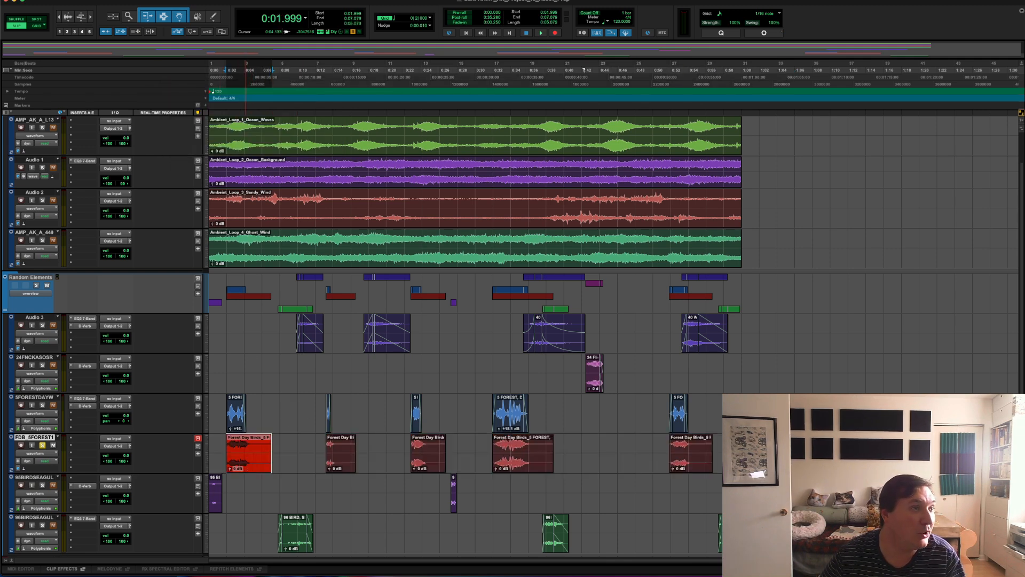
{"action": "left_click", "coordinate": [187, 1]}
{"action": "mouse_move", "coordinate": [205, 109]}
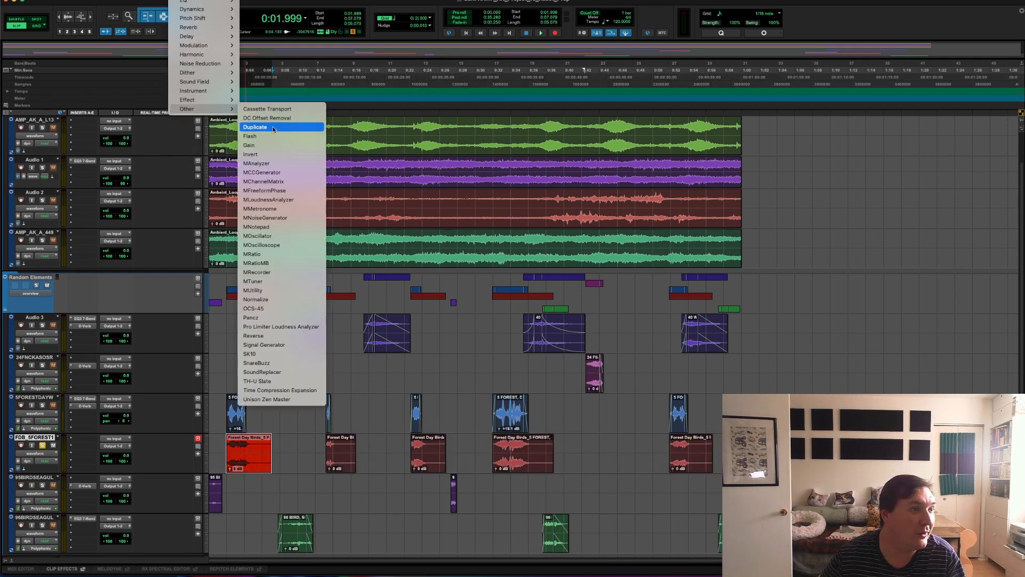
{"action": "left_click", "coordinate": [275, 299]}
{"action": "left_click", "coordinate": [565, 219]}
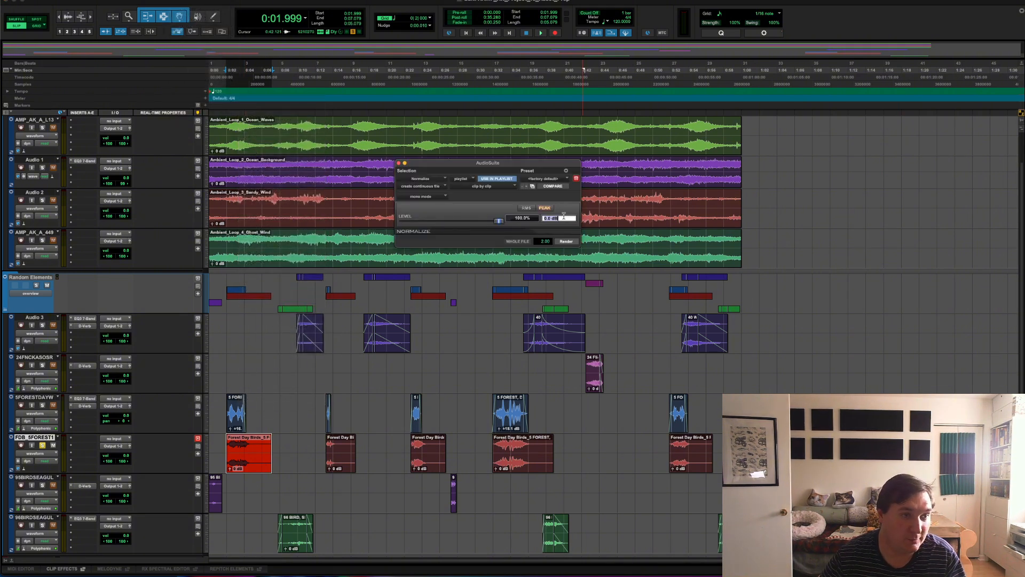
{"action": "type", "text": "1"}
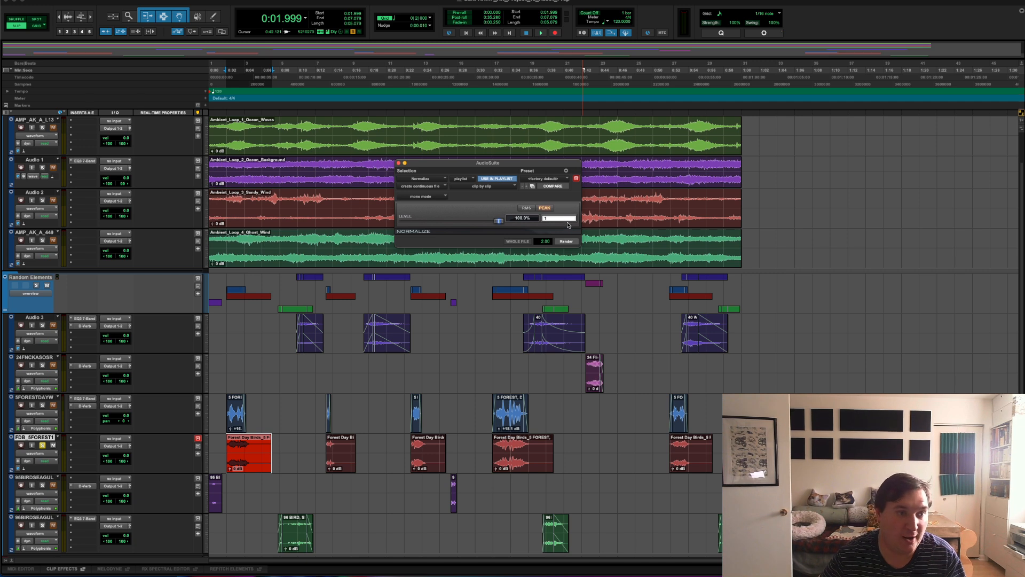
{"action": "key", "text": "BackSpace"}
{"action": "type", "text": "-1"}
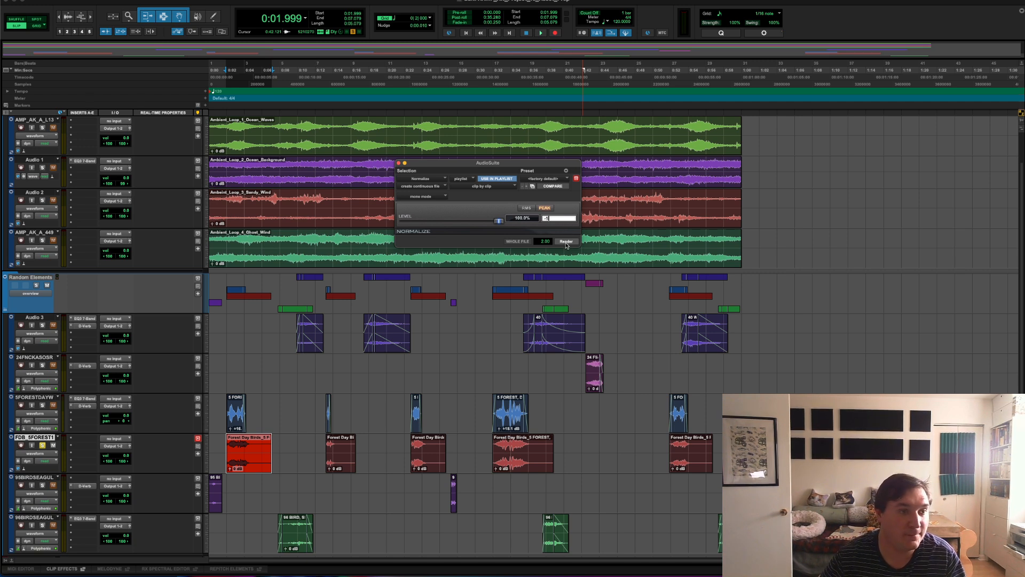
{"action": "left_click", "coordinate": [567, 243]}
- Normalize the other four separated Forest Day Birds clips one by one with the same peak level setting
{"action": "key", "text": "ctrl+Tab"}
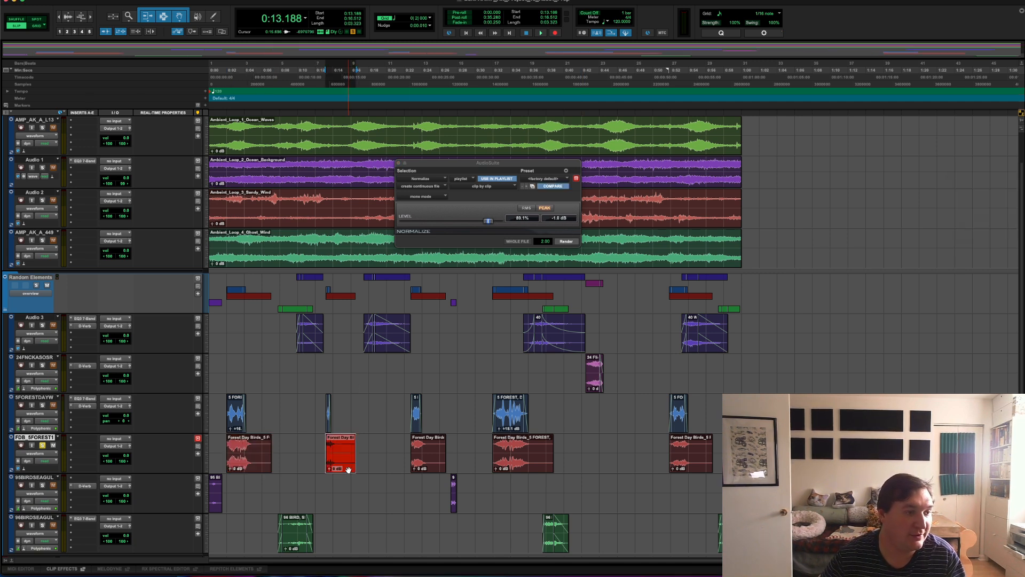
{"action": "left_click", "coordinate": [567, 242]}
{"action": "key", "text": "ctrl+Tab"}
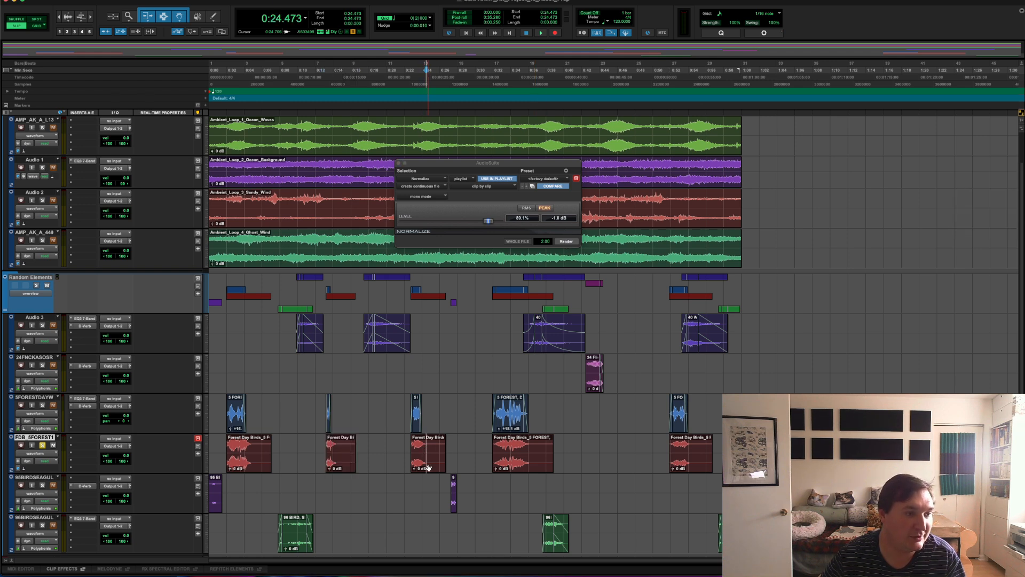
{"action": "left_click", "coordinate": [567, 242]}
{"action": "key", "text": "ctrl+Tab"}
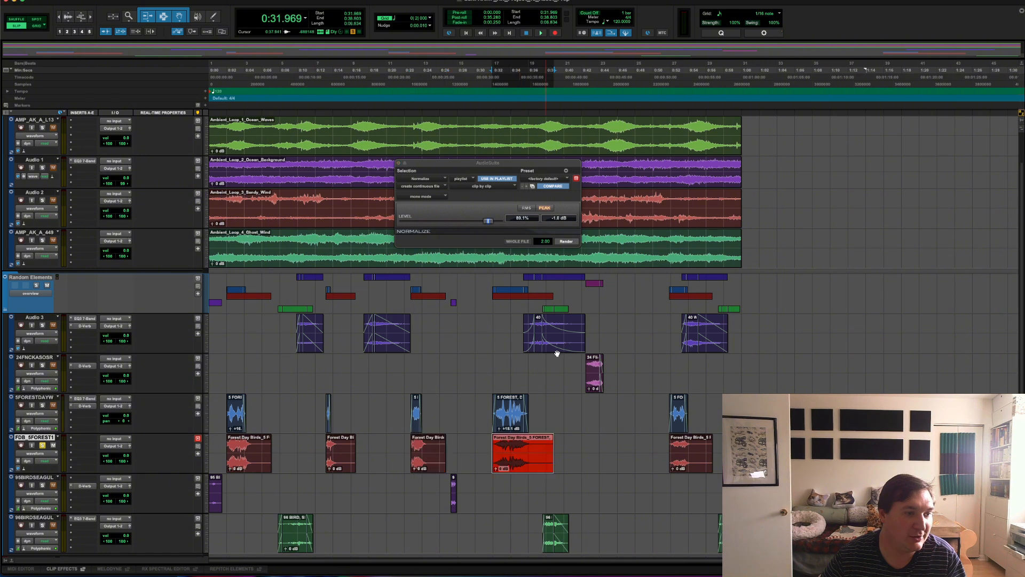
{"action": "left_click", "coordinate": [567, 242]}
{"action": "key", "text": "ctrl+Tab"}
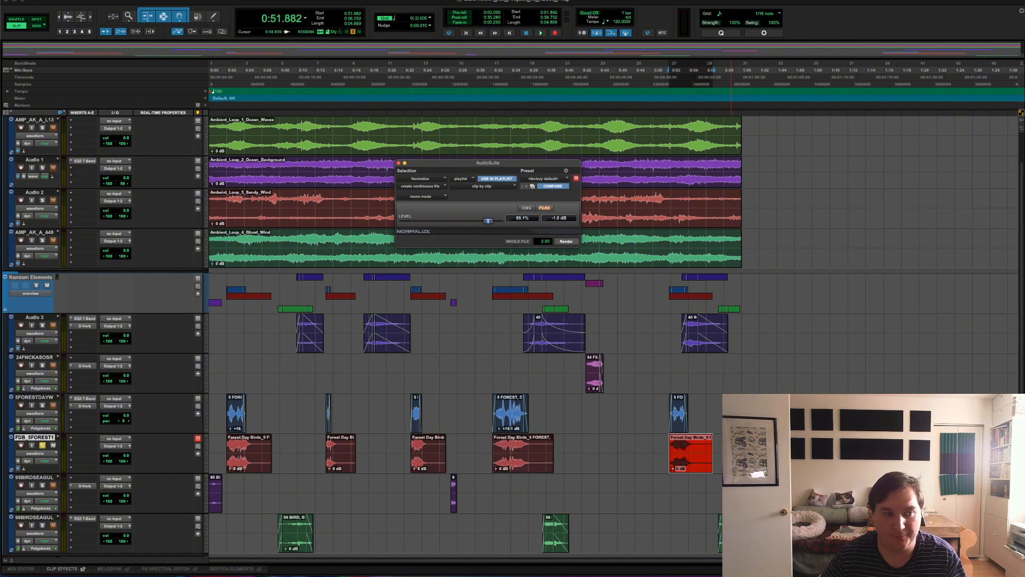
- Rename the first normalized clip on the bounced track as Forest Day Birds 1
{"action": "left_click", "coordinate": [255, 460]}
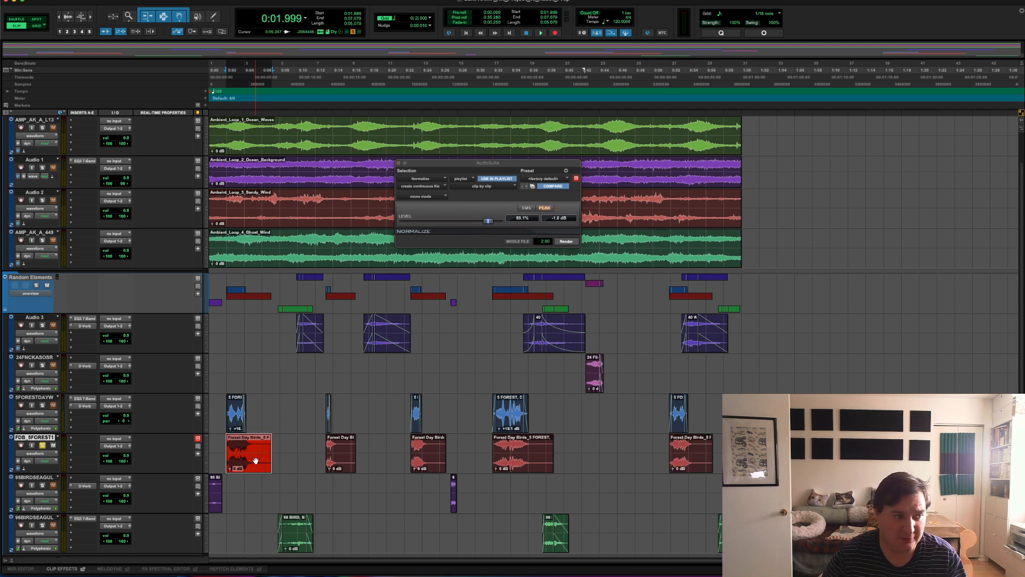
{"action": "right_click", "coordinate": [256, 461]}
{"action": "left_click", "coordinate": [286, 487]}
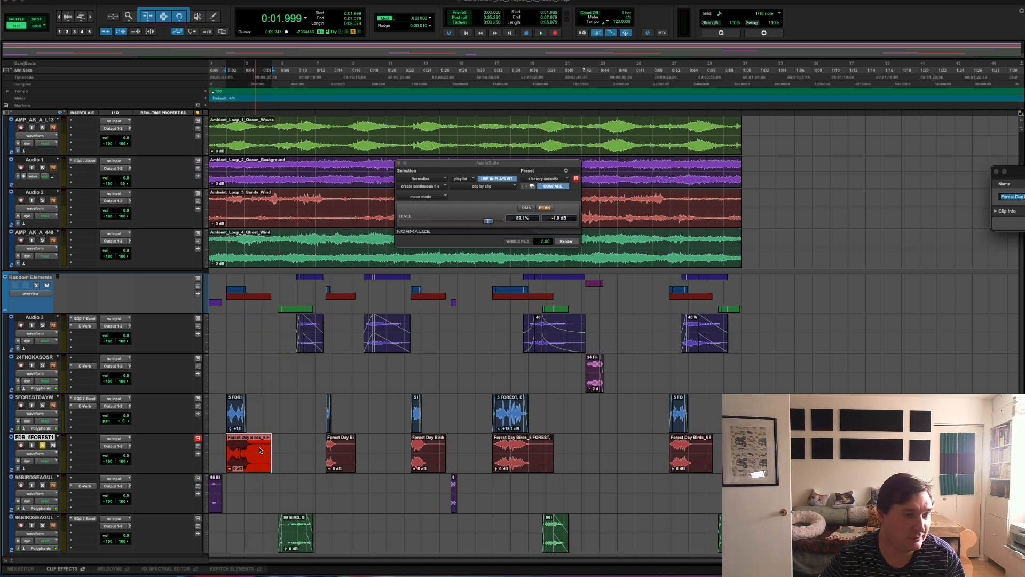
{"action": "type", "text": "Fo"}
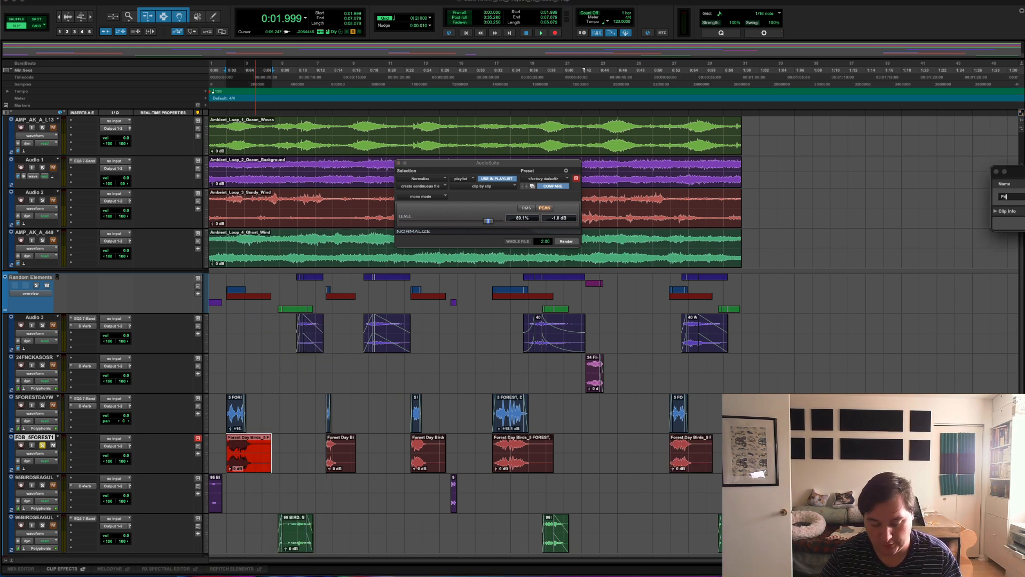
{"action": "type", "text": "rest Day"}
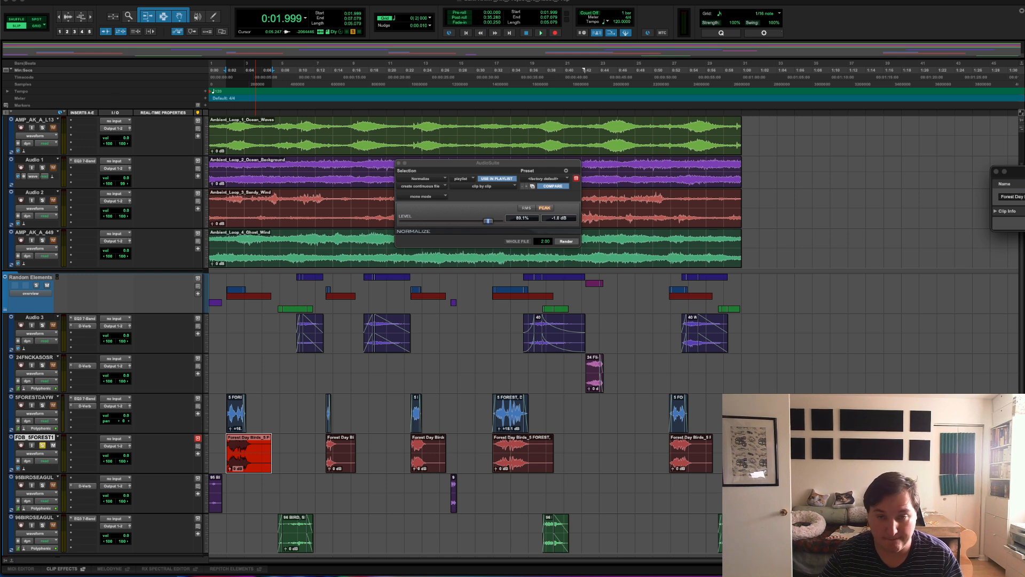
{"action": "key", "text": "super+a"}
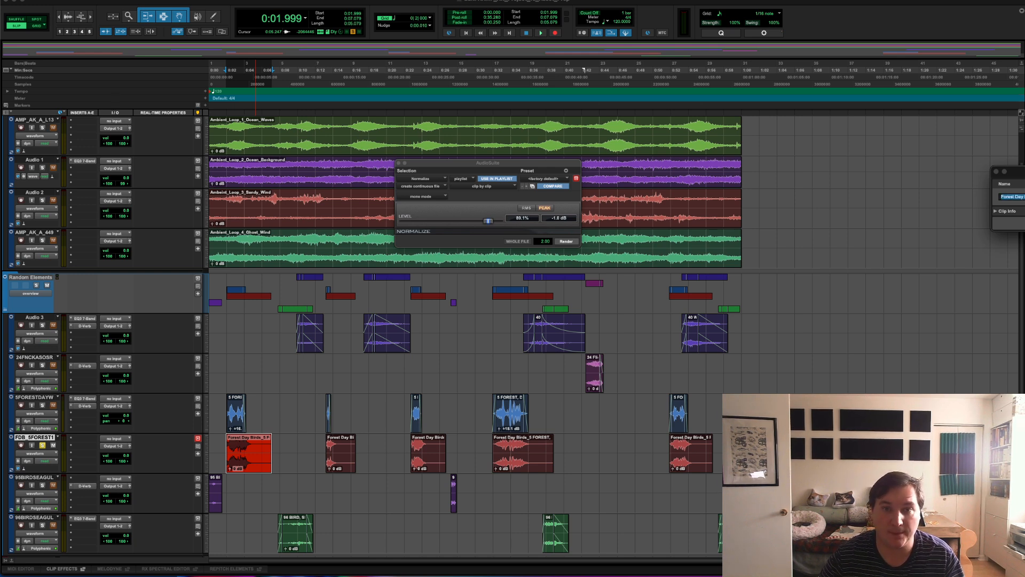
{"action": "key", "text": "Return"}
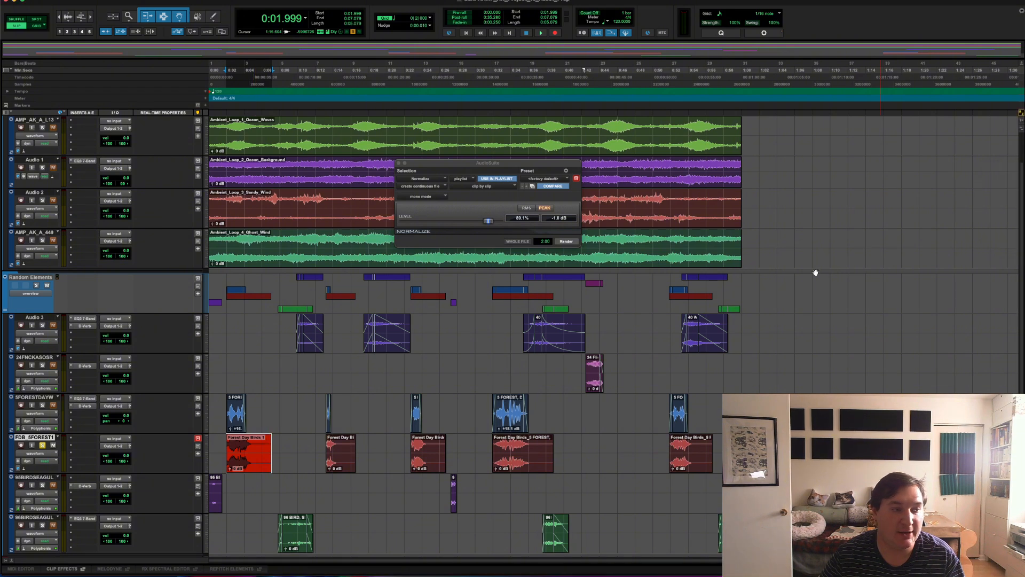
- Rename the second clip on the bounced track as Forest Day Birds 2
{"action": "left_click", "coordinate": [348, 464]}
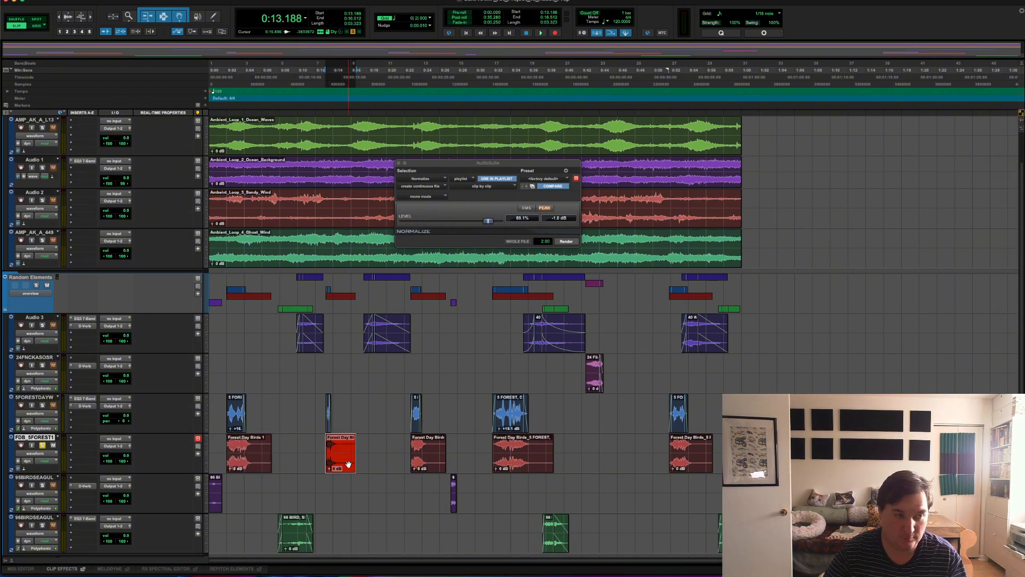
{"action": "right_click", "coordinate": [349, 464]}
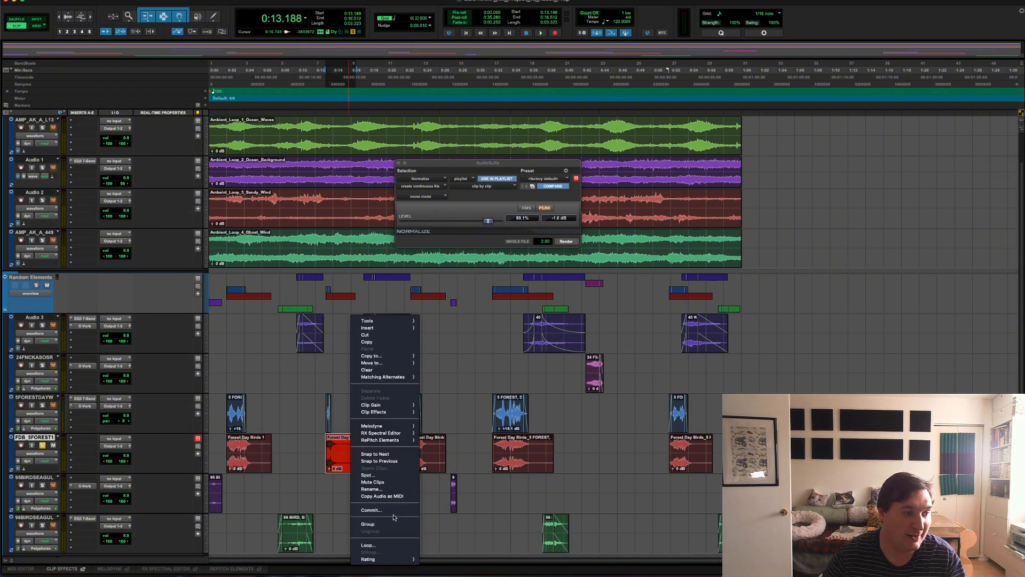
{"action": "left_click", "coordinate": [377, 494]}
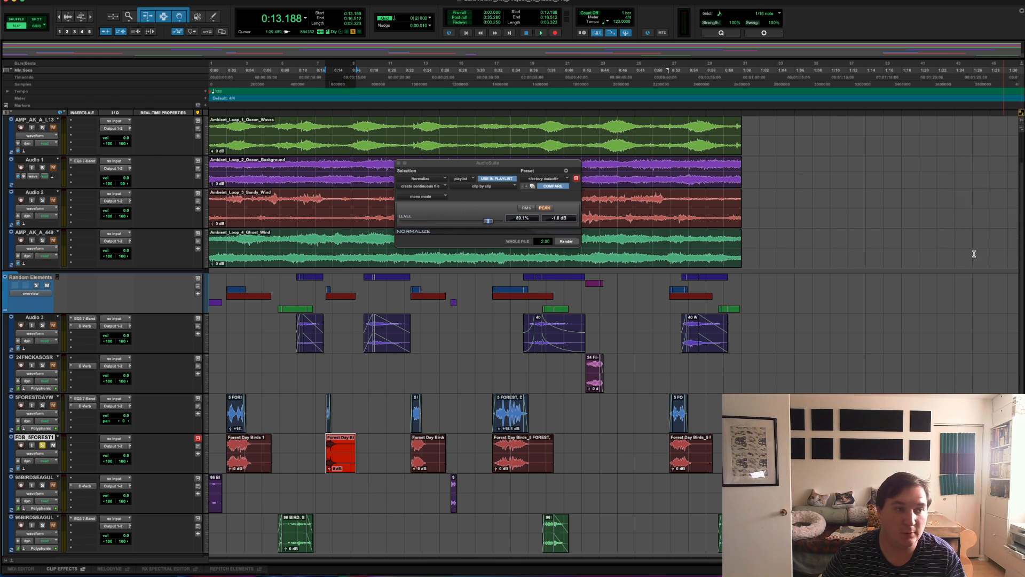
{"action": "right_click", "coordinate": [355, 452]}
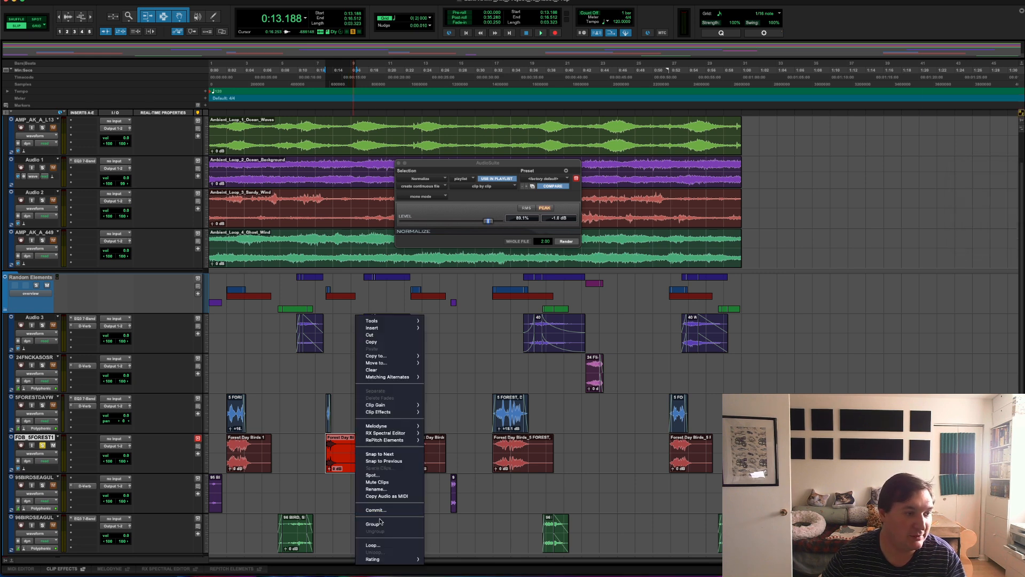
{"action": "left_click", "coordinate": [376, 489]}
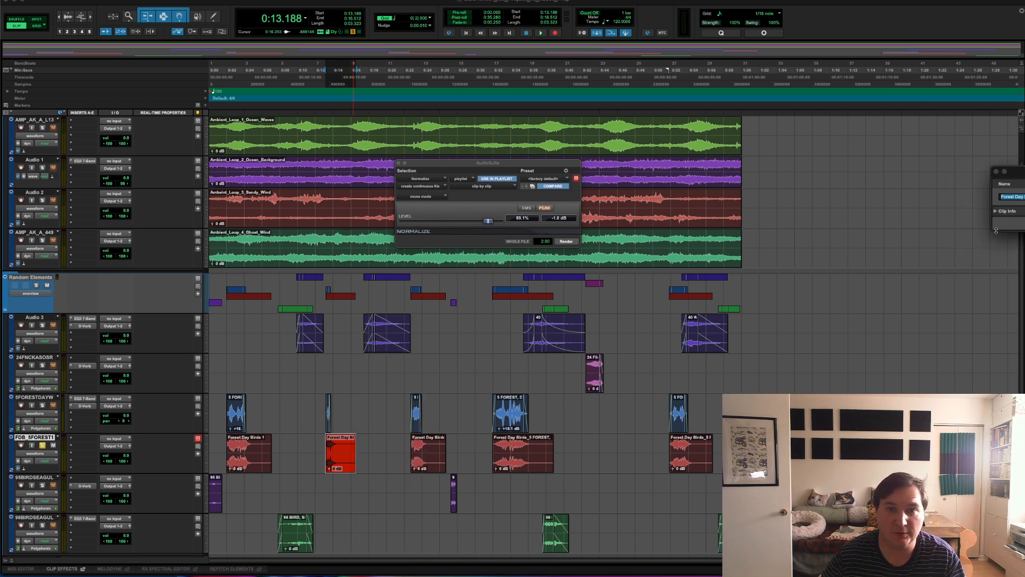
{"action": "key", "text": "Right"}
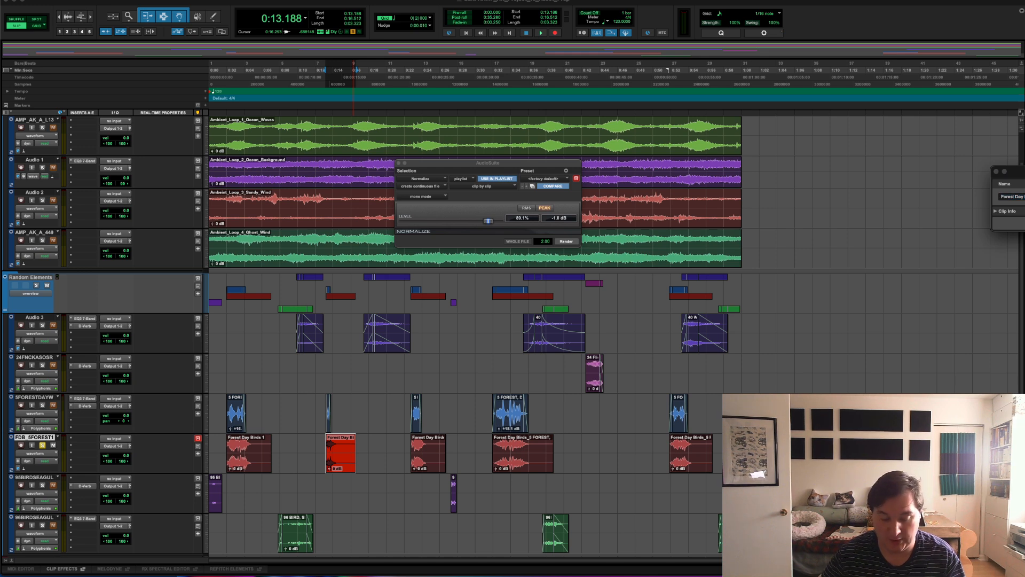
{"action": "left_click_drag", "start_coordinate": [1021, 172], "coordinate": [759, 235]}
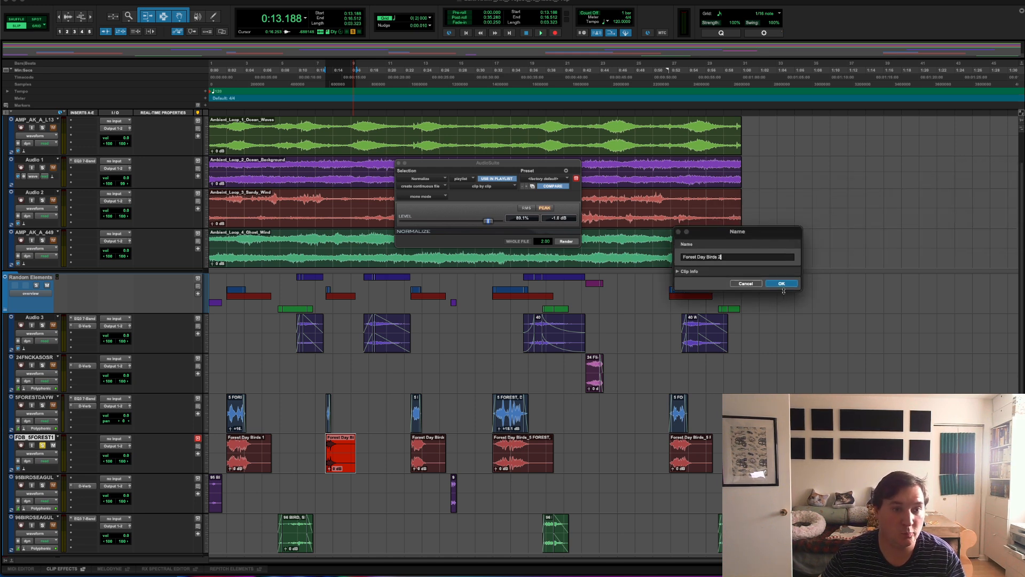
{"action": "left_click", "coordinate": [782, 284]}
- Rename the third clip on the bounced track as Forest Day Birds with the next number in the sequence
{"action": "left_click", "coordinate": [429, 461]}
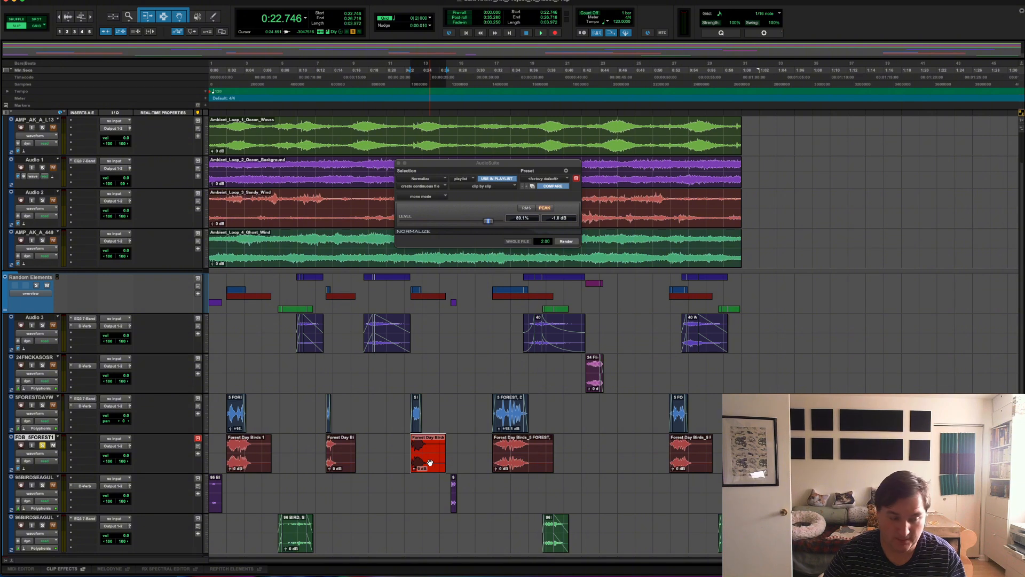
{"action": "right_click", "coordinate": [430, 462]}
{"action": "left_click", "coordinate": [469, 490]}
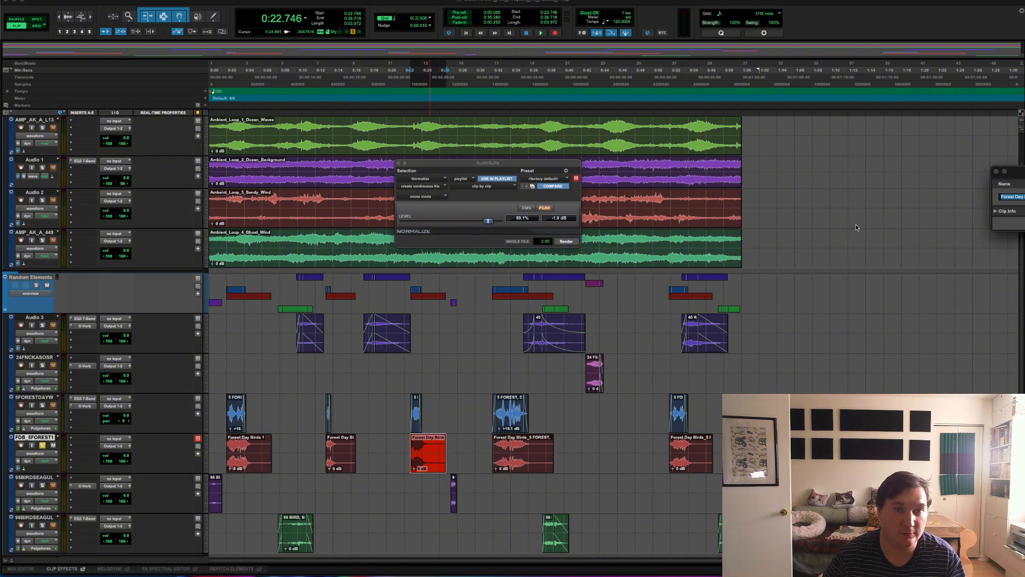
{"action": "left_click_drag", "start_coordinate": [1015, 171], "coordinate": [694, 194]}
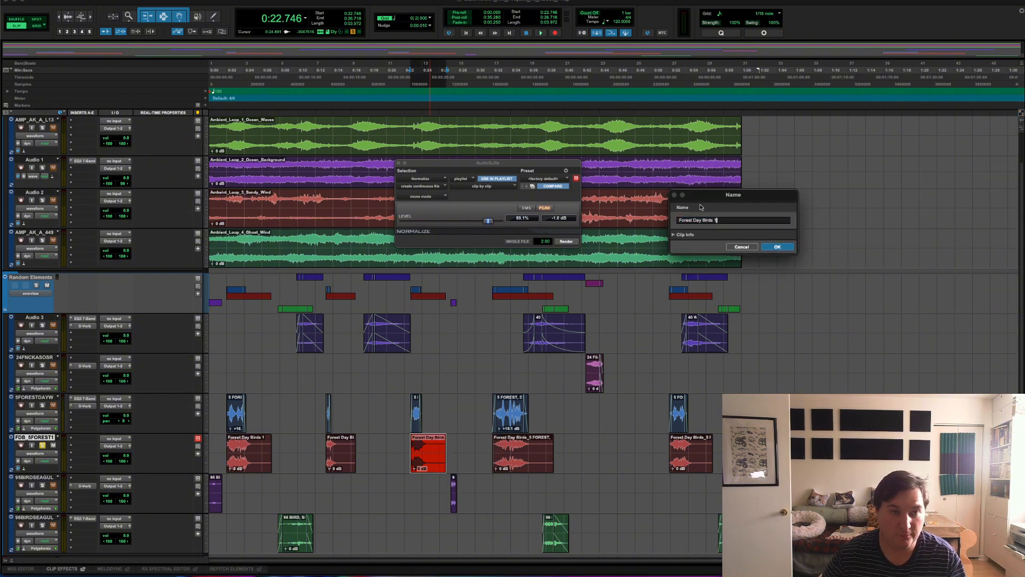
{"action": "key", "text": "Return"}
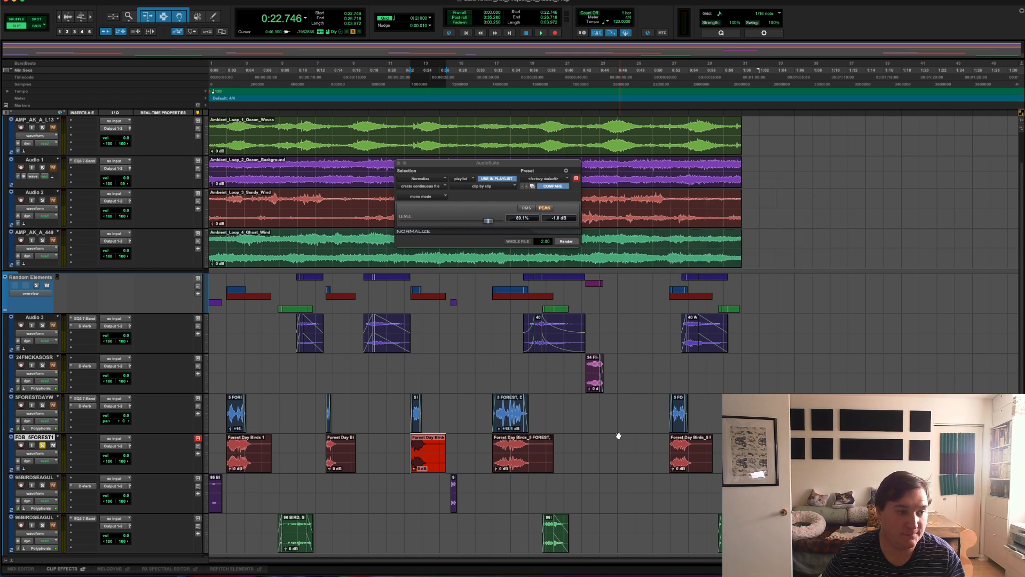
- Rename the fourth clip on the bounced track as Forest Day Birds 4
{"action": "left_click", "coordinate": [513, 462]}
{"action": "right_click", "coordinate": [534, 458]}
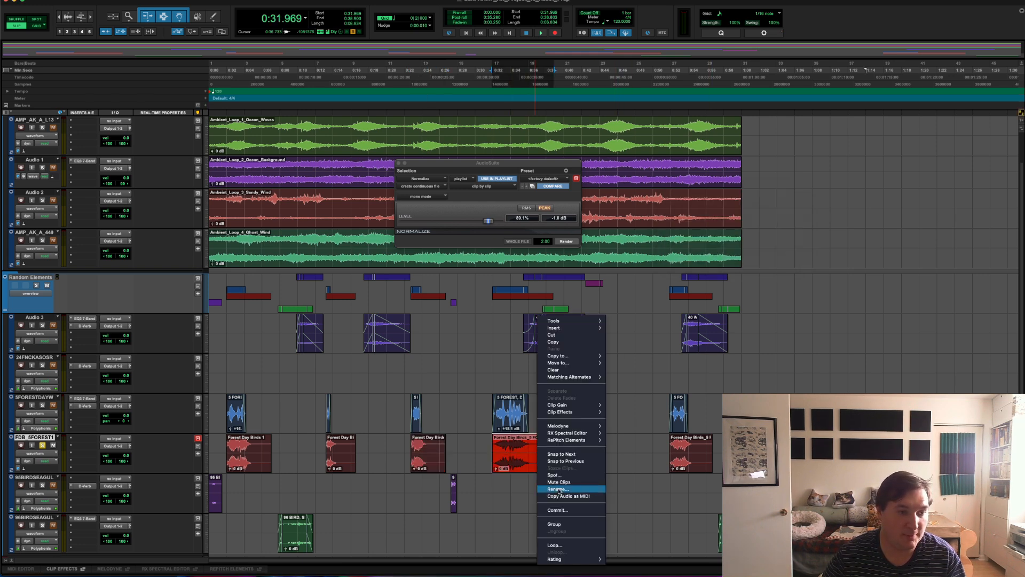
{"action": "left_click", "coordinate": [554, 490]}
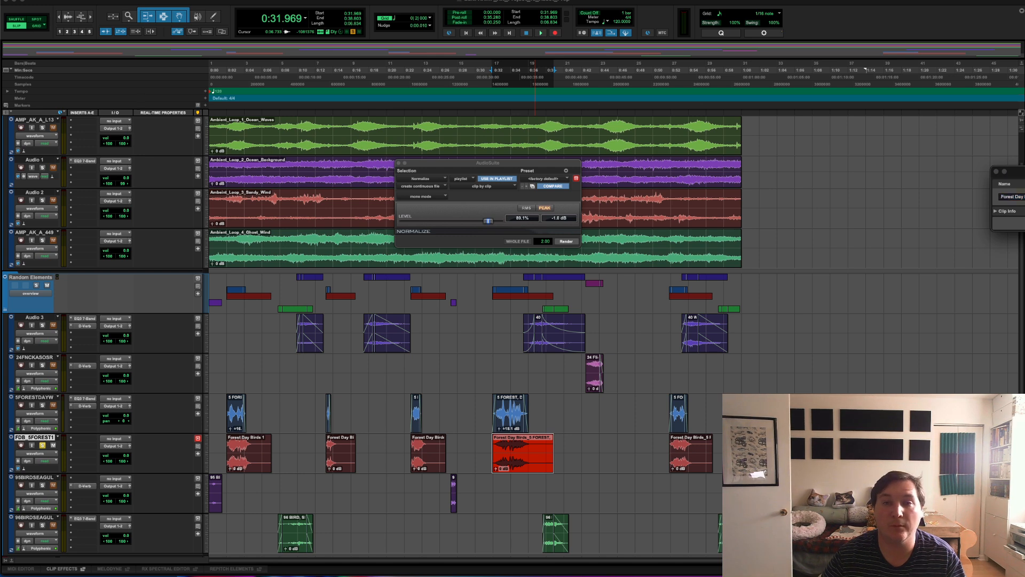
{"action": "left_click_drag", "start_coordinate": [1021, 172], "coordinate": [915, 191]}
{"action": "key", "text": "Return"}
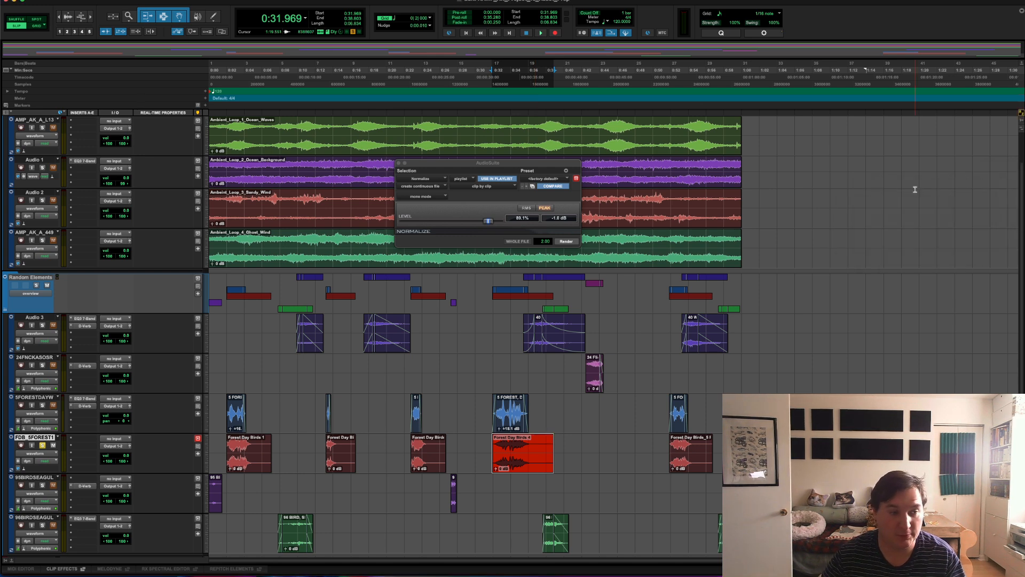
- Rename the last clip on the bounced track as Forest Day Birds 5
{"action": "left_click", "coordinate": [688, 458]}
{"action": "right_click", "coordinate": [688, 457]}
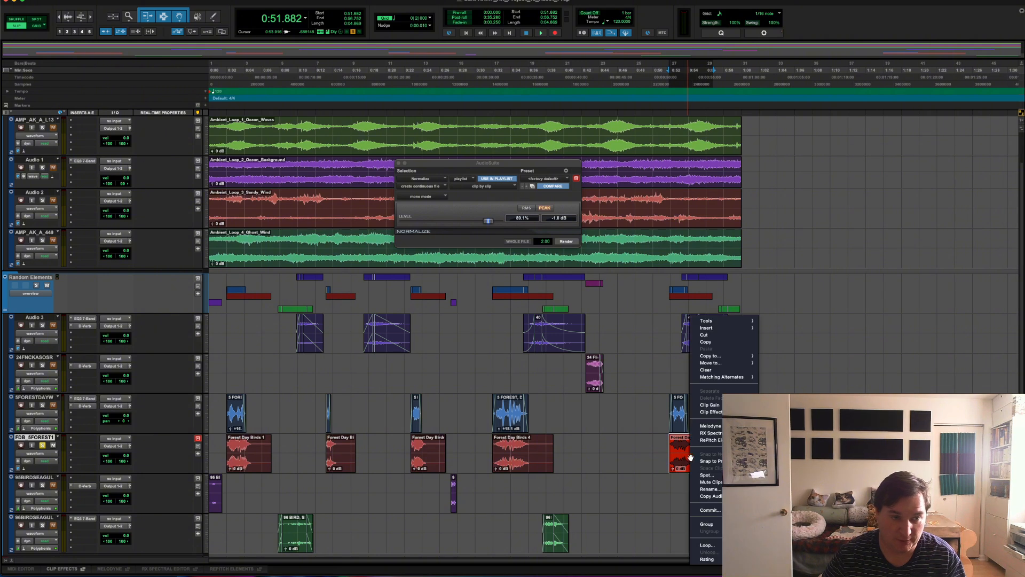
{"action": "left_click", "coordinate": [709, 489]}
{"action": "left_click_drag", "start_coordinate": [1021, 171], "coordinate": [828, 198]}
{"action": "type", "text": "Forest Day Birds 1"}
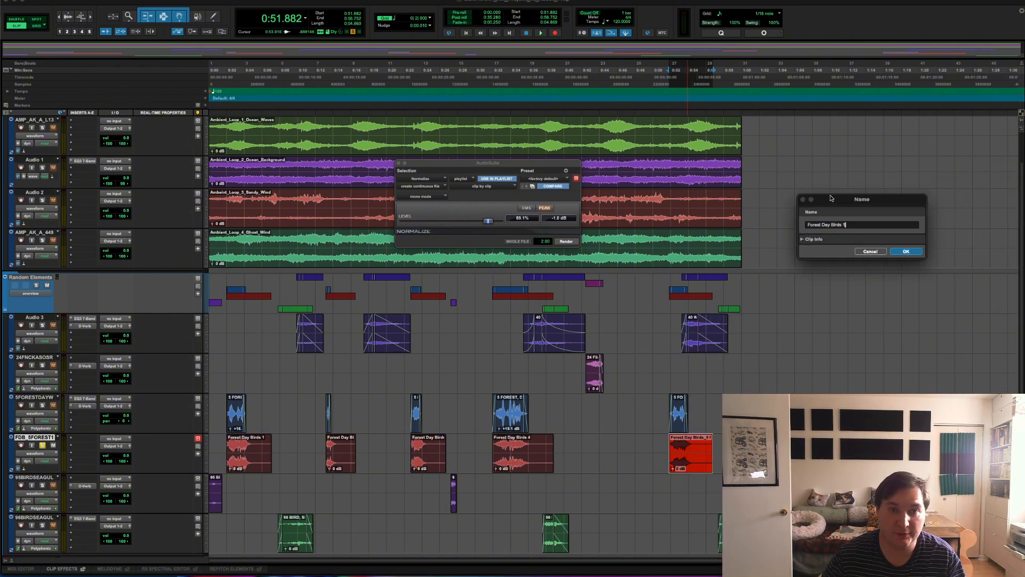
{"action": "key", "text": "BackSpace"}
{"action": "type", "text": "5"}
{"action": "key", "text": "Return"}
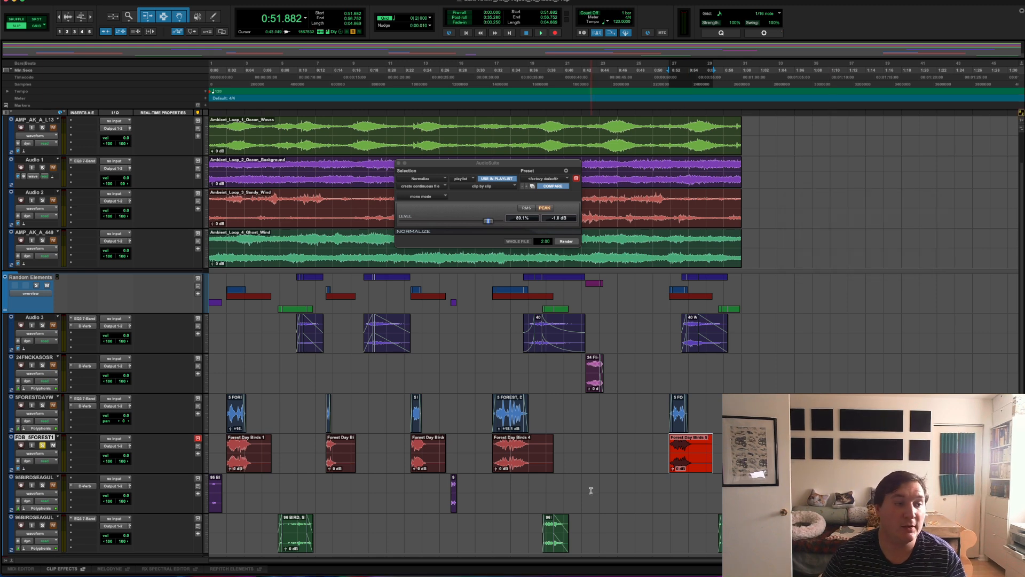
- Select all five Forest Day Birds clips on the bounced track, undoing any accidental edit made to them
{"action": "left_click", "coordinate": [240, 462], "text": "shift"}
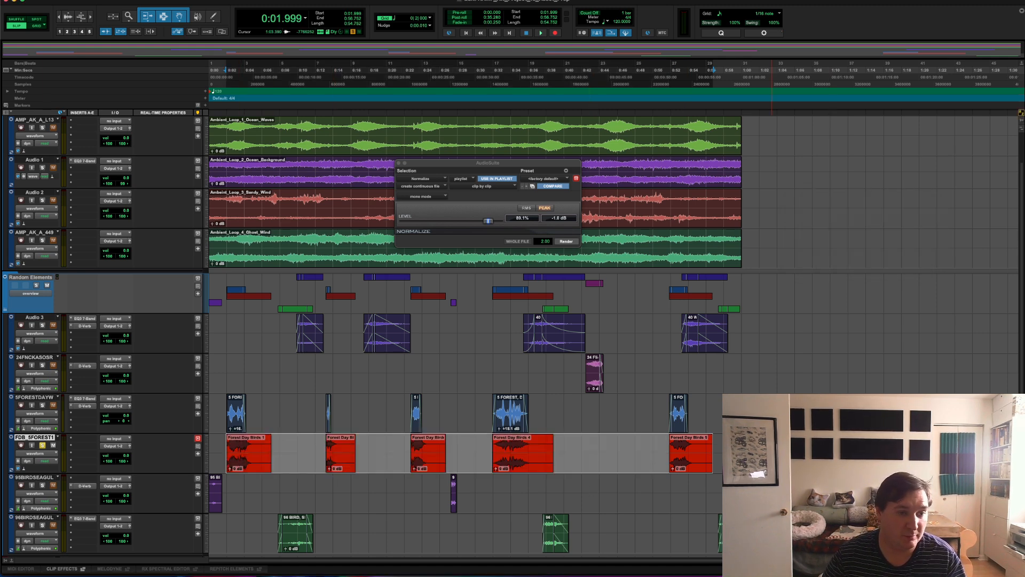
{"action": "left_click", "coordinate": [697, 457]}
{"action": "left_click", "coordinate": [532, 462], "text": "shift"}
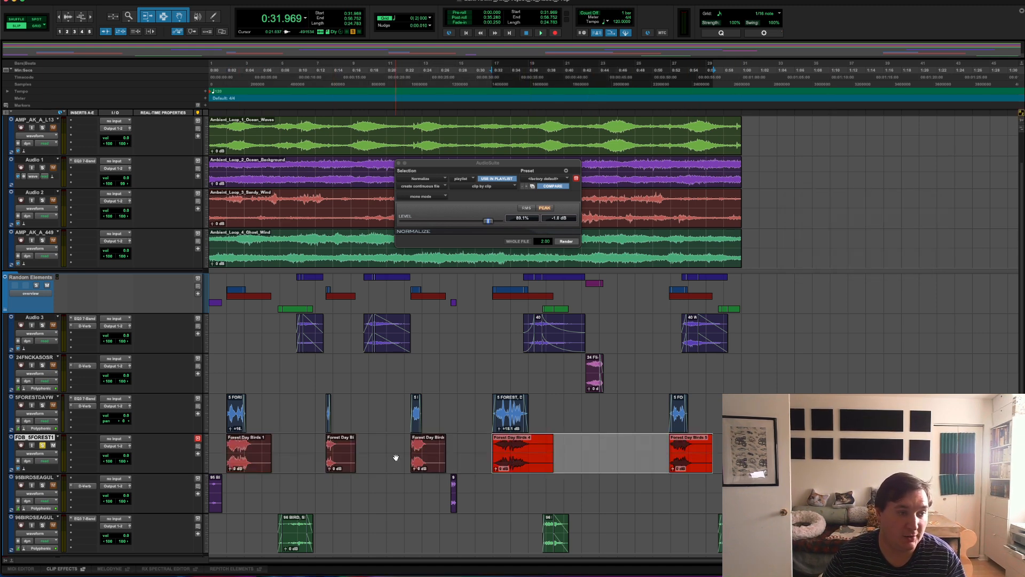
{"action": "left_click", "coordinate": [424, 460], "text": "shift"}
{"action": "left_click", "coordinate": [330, 454]}
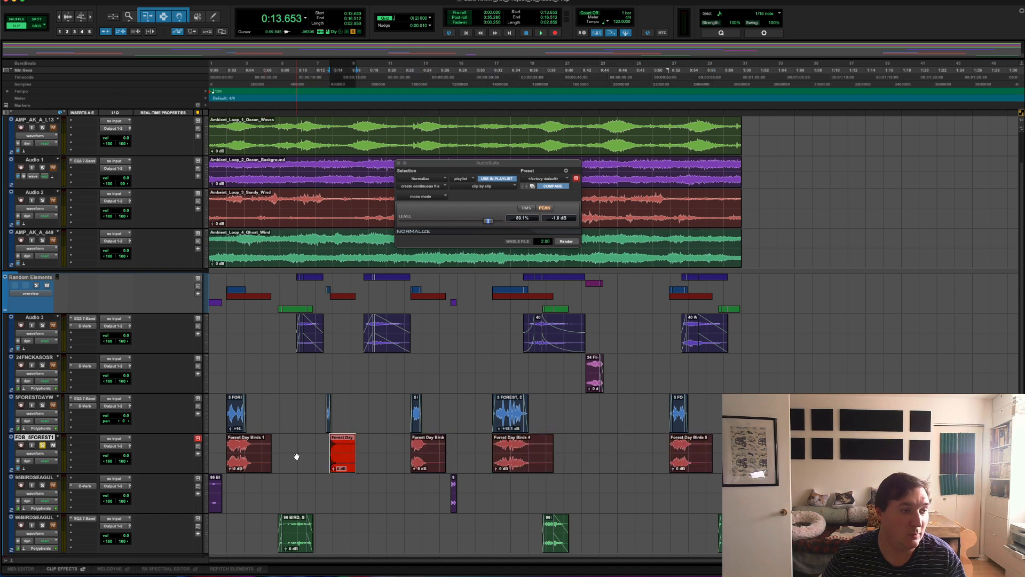
{"action": "left_click", "coordinate": [252, 471], "text": "shift"}
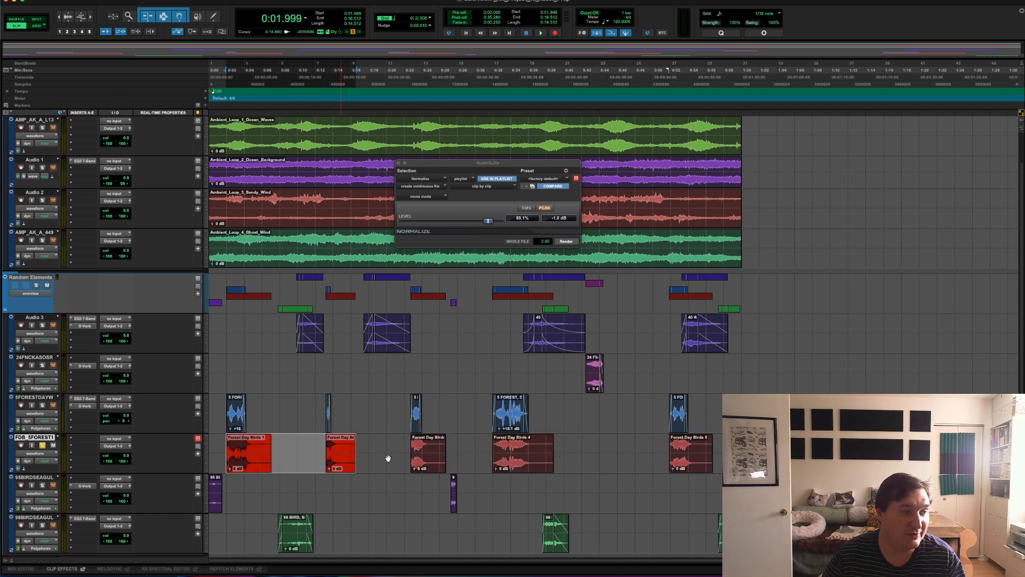
{"action": "left_click", "coordinate": [699, 454], "text": "shift"}
{"action": "left_click", "coordinate": [708, 463], "text": "shift"}
{"action": "key", "text": "super+z"}
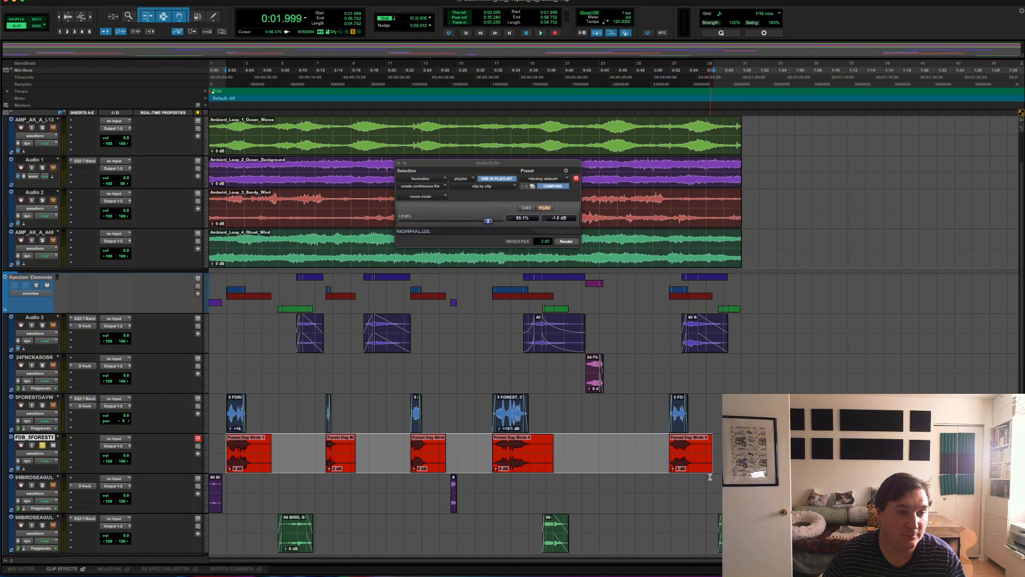
{"action": "right_click", "coordinate": [696, 461]}
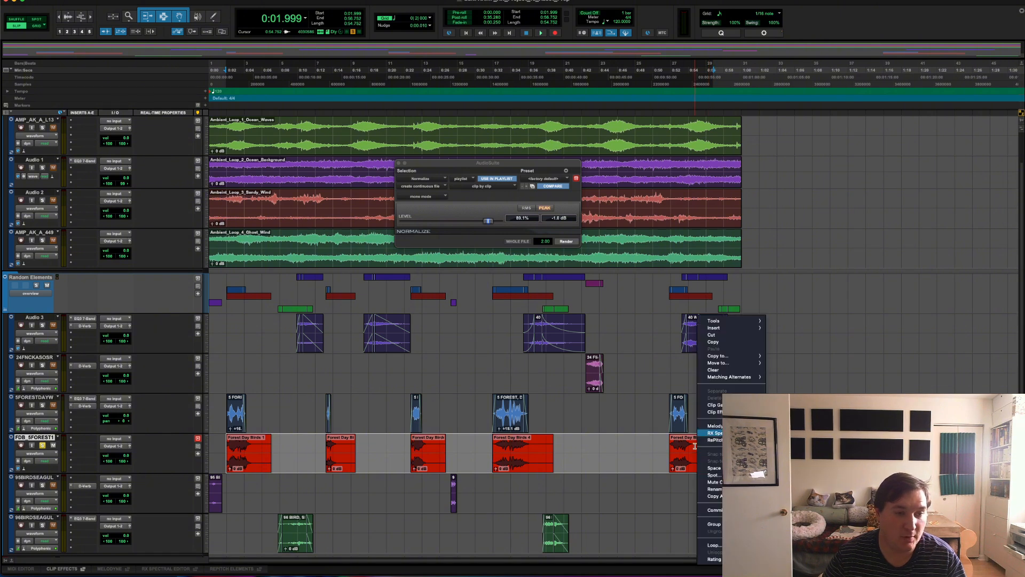
{"action": "left_click", "coordinate": [508, 455]}
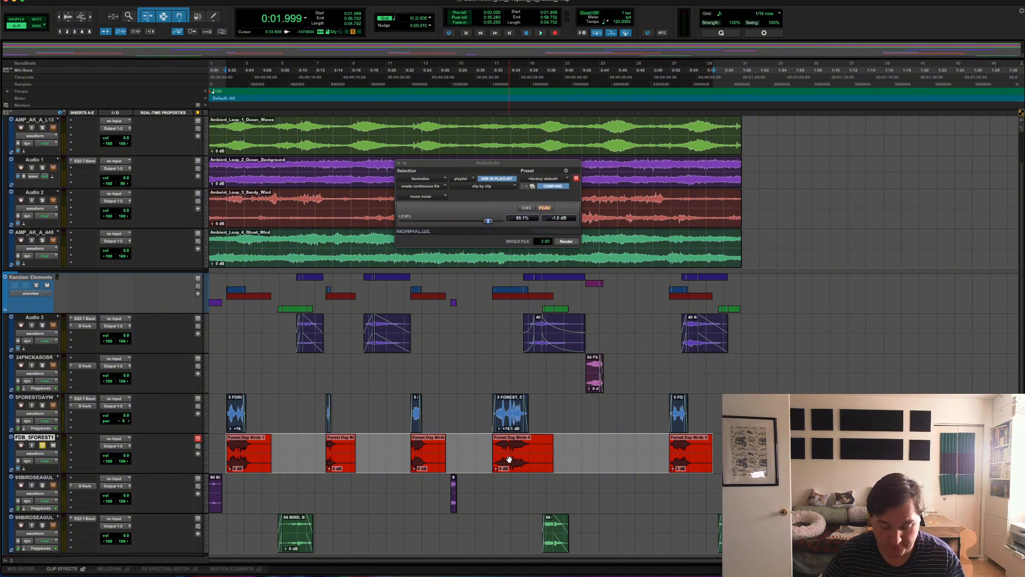
- Export the selected clips as interleaved 16-bit, 44.1 kHz WAV files into the session's Assets folder
{"action": "key", "text": "super+shift+k"}
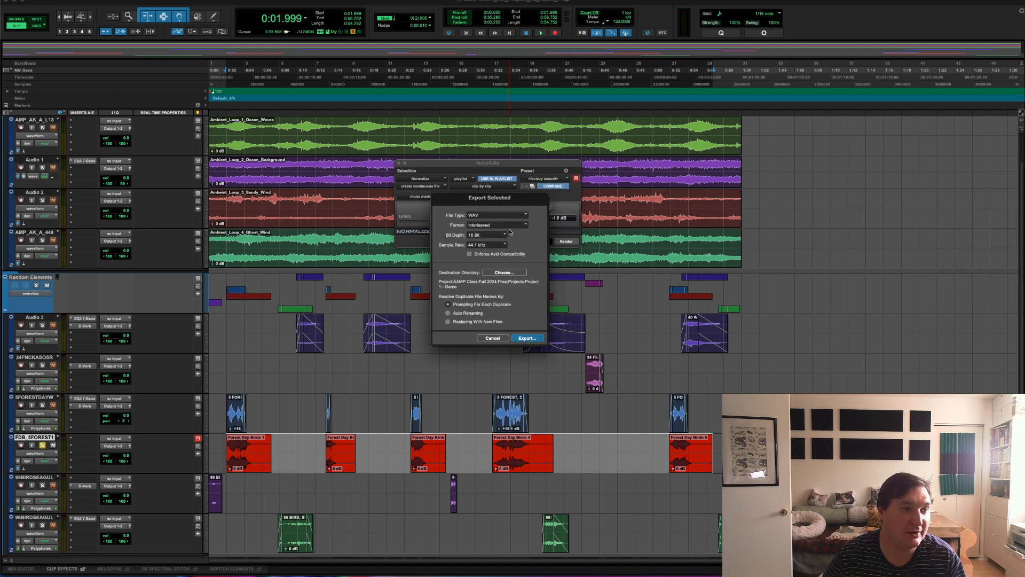
{"action": "left_click", "coordinate": [500, 273]}
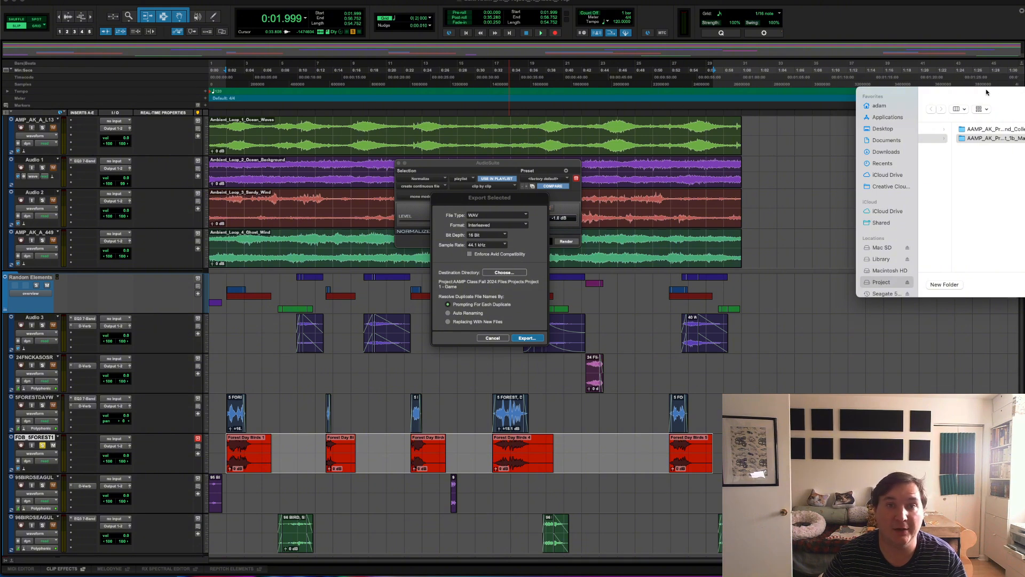
{"action": "left_click_drag", "start_coordinate": [986, 92], "coordinate": [649, 91]}
{"action": "left_click", "coordinate": [737, 147]}
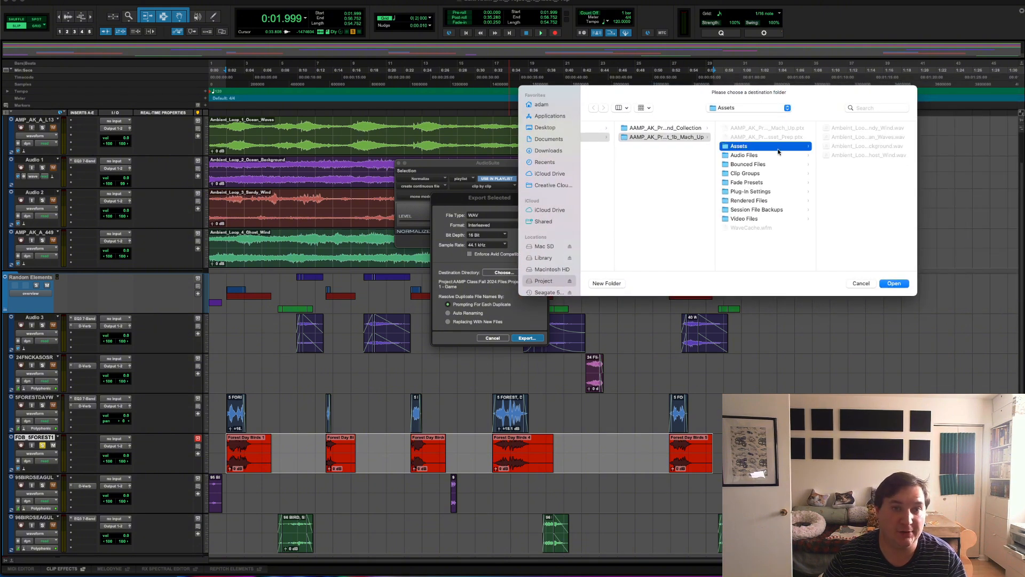
{"action": "left_click", "coordinate": [890, 286]}
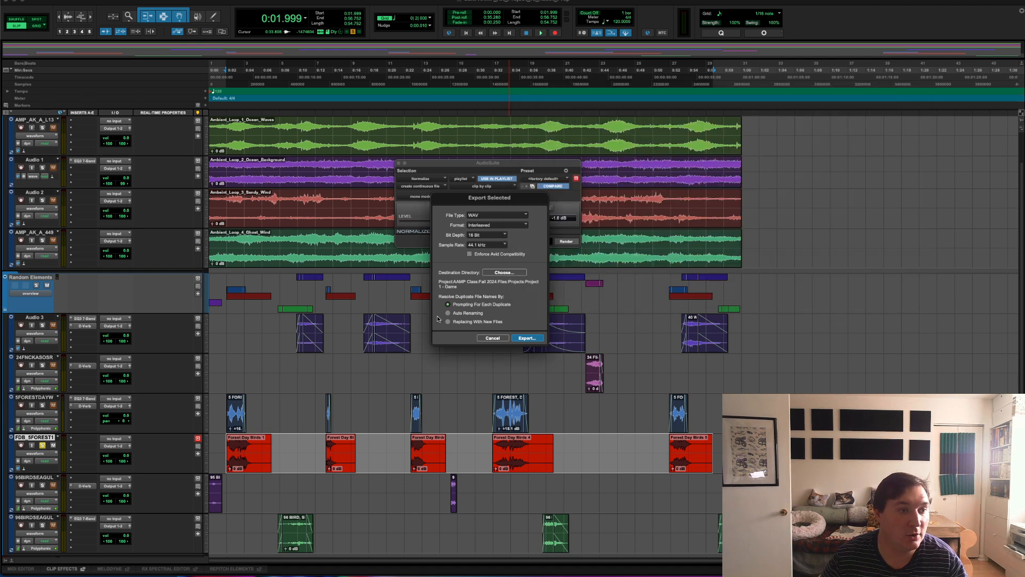
{"action": "left_click", "coordinate": [526, 339]}
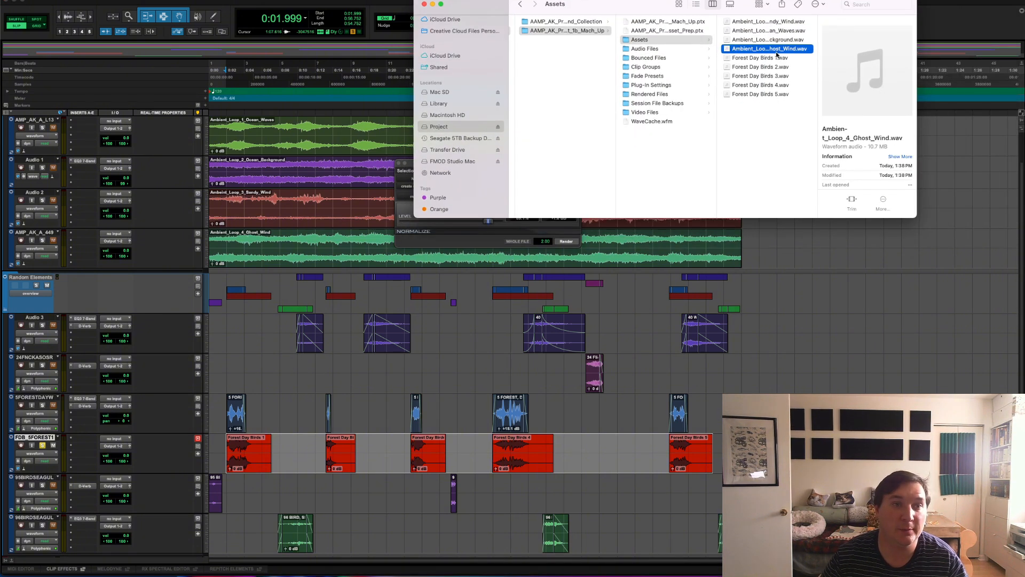
- In Finder, preview the exported files Forest Day Birds 1.wav, 2.wav and 3.wav in the Assets folder
{"action": "left_click", "coordinate": [774, 61]}
{"action": "key", "text": "space"}
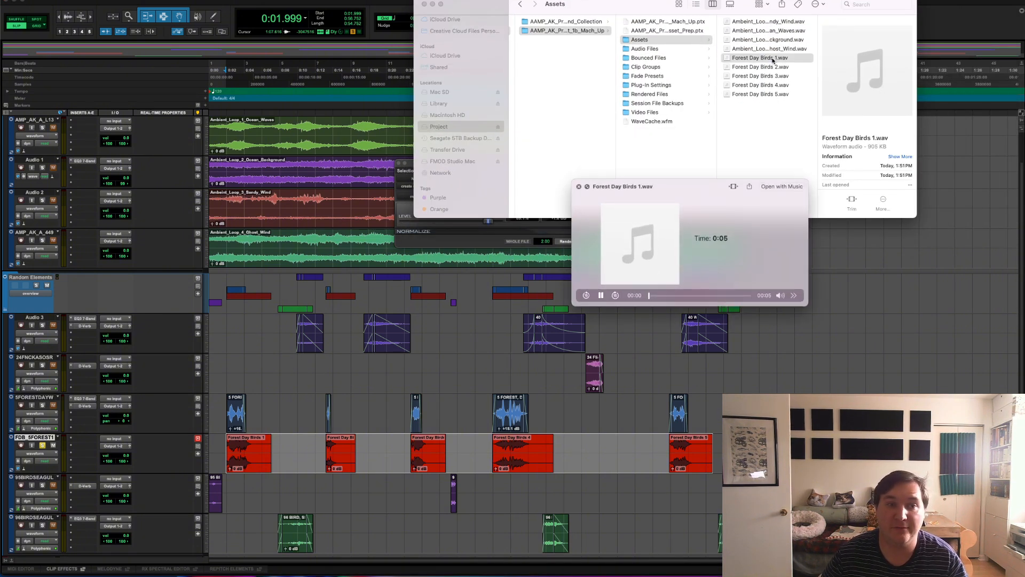
{"action": "key", "text": "space"}
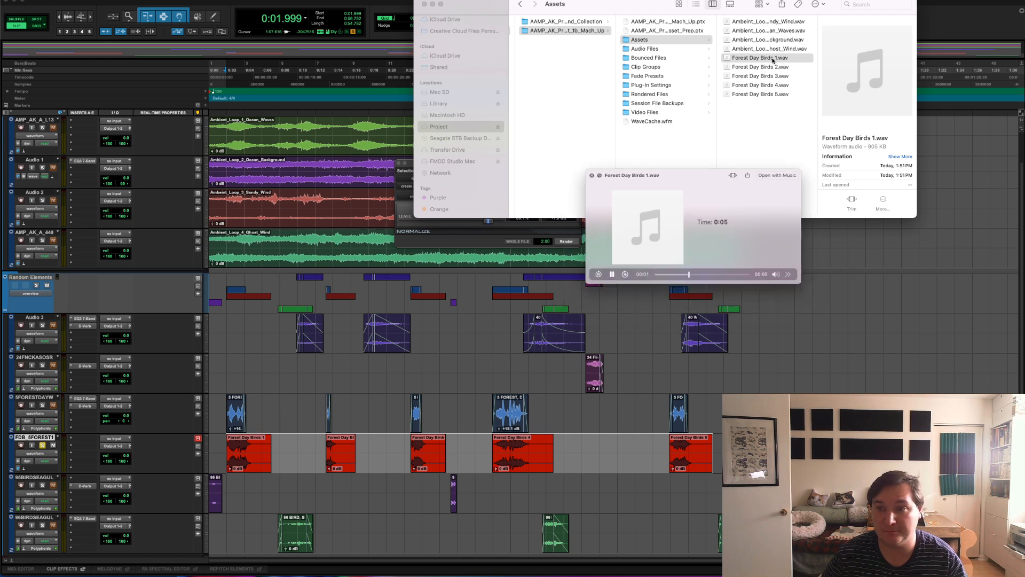
{"action": "key", "text": "Down"}
{"action": "key", "text": "space"}
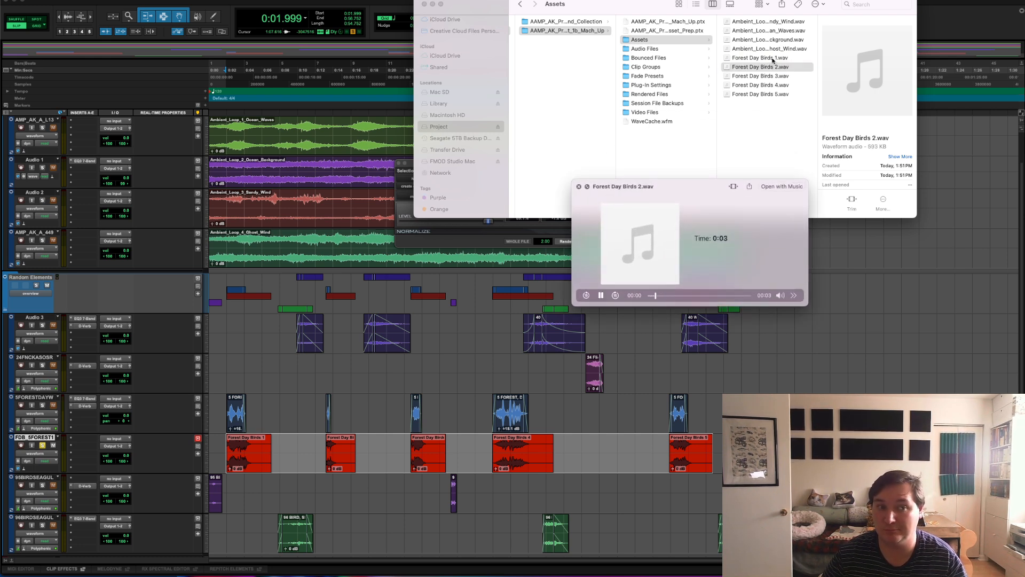
{"action": "key", "text": "space"}
{"action": "key", "text": "Down"}
{"action": "key", "text": "space"}
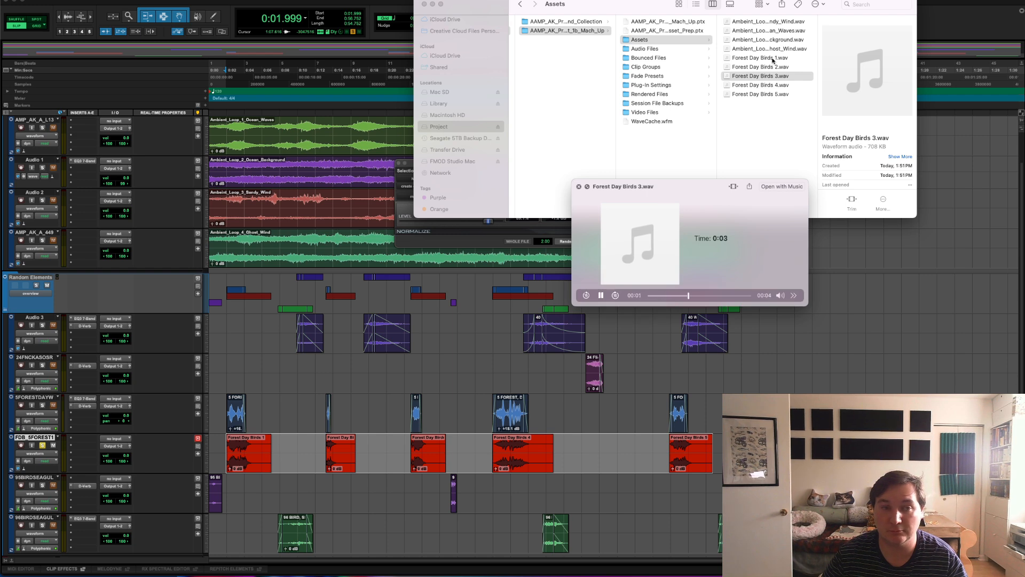
{"action": "key", "text": "space"}
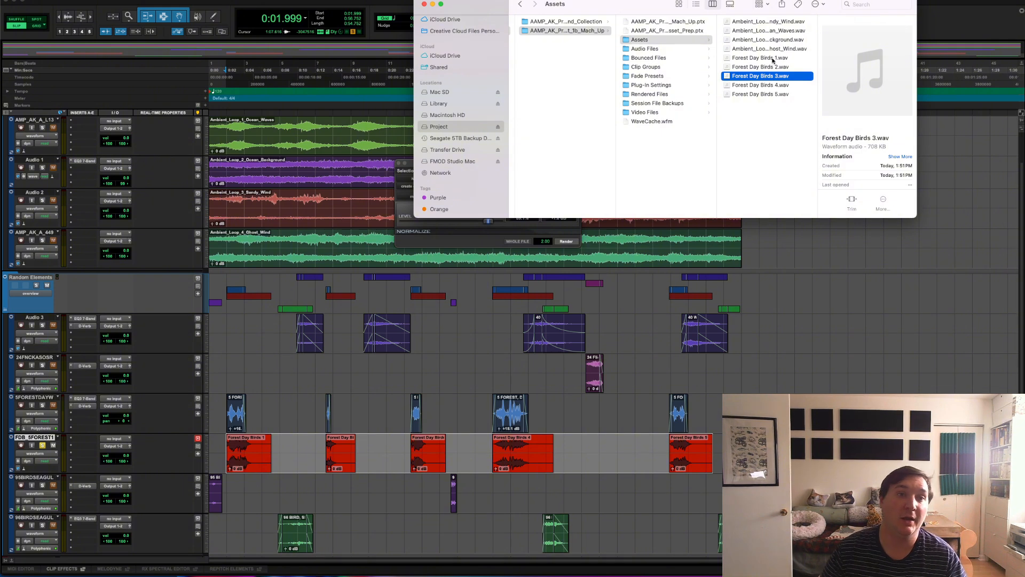
{"action": "left_click", "coordinate": [767, 21]}
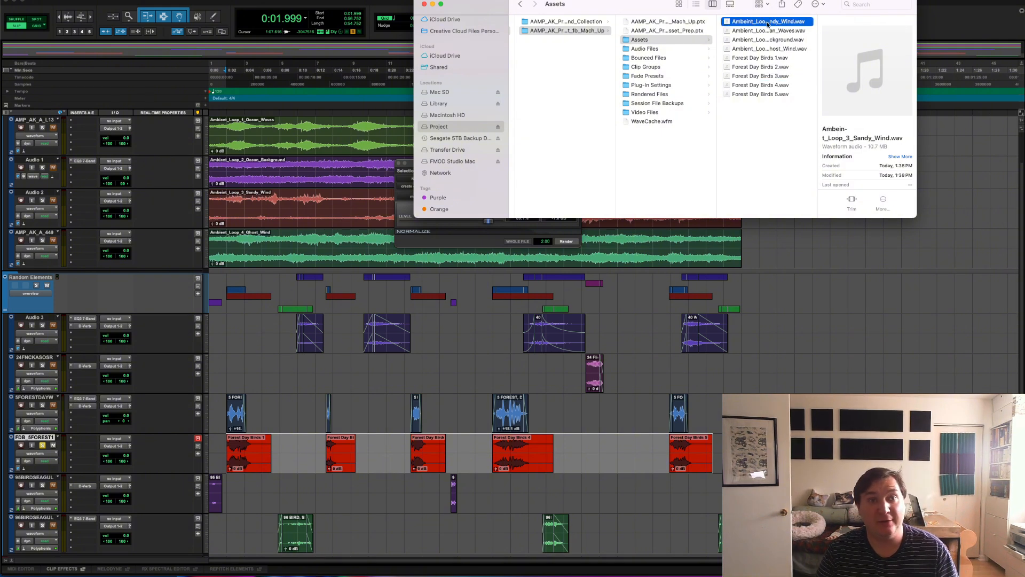
{"action": "left_click", "coordinate": [765, 47], "text": "shift"}
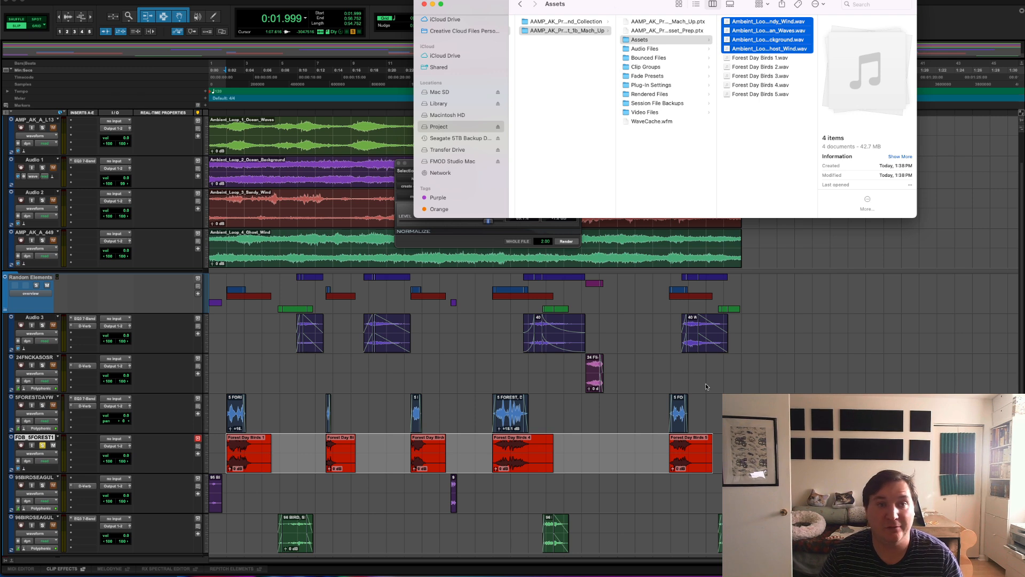
{"action": "left_click", "coordinate": [759, 59]}
{"action": "left_click", "coordinate": [764, 49]}
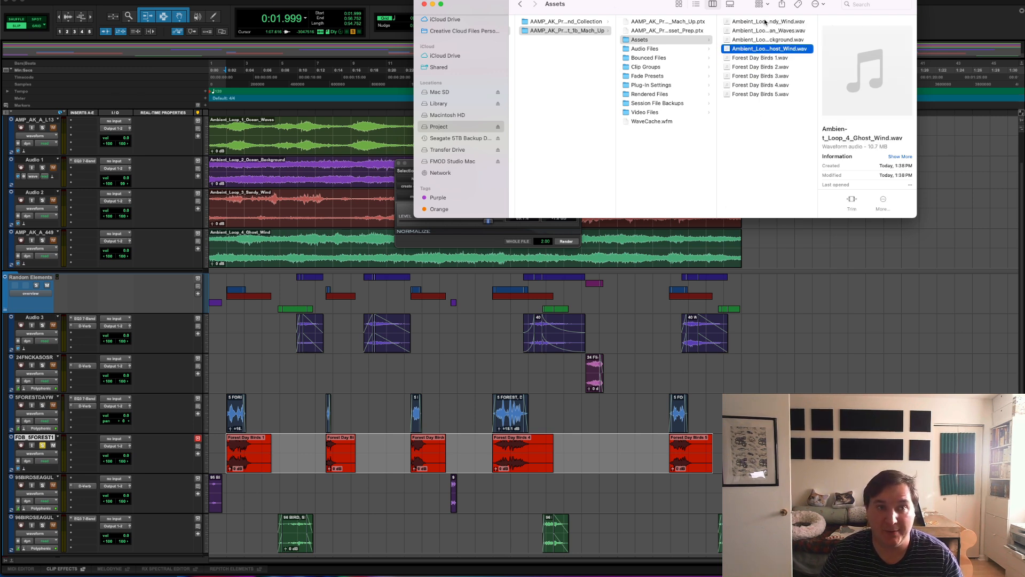
{"action": "left_click", "coordinate": [764, 21], "text": "shift"}
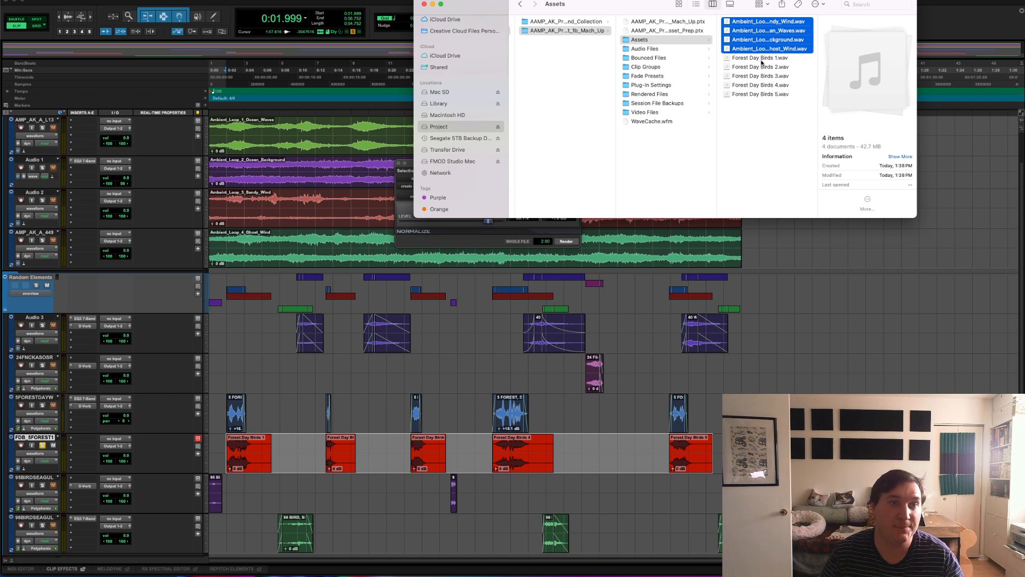
{"action": "left_click", "coordinate": [761, 62]}
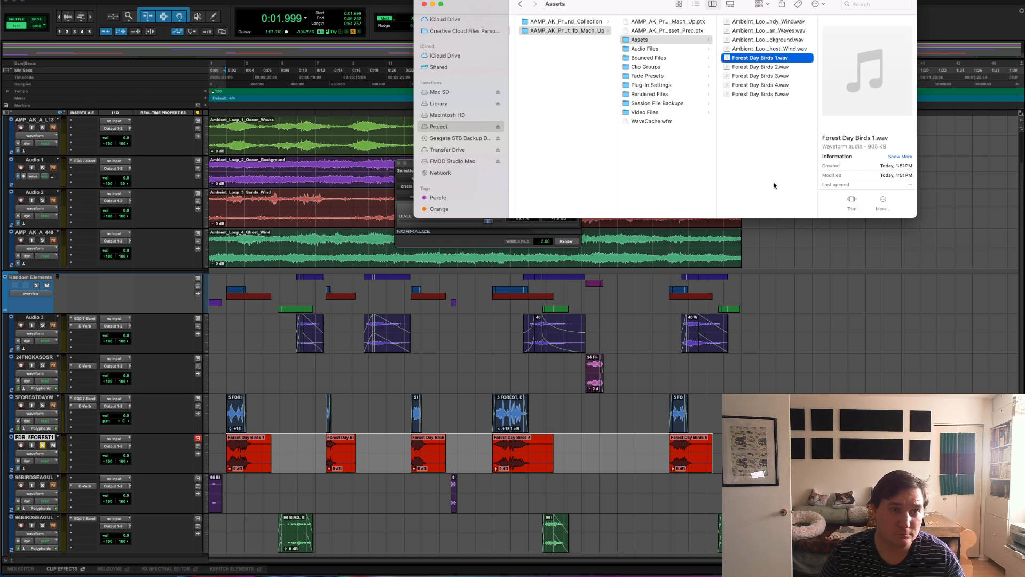
- Create a new folder named Loops inside the Assets folder
{"action": "left_click", "coordinate": [765, 157]}
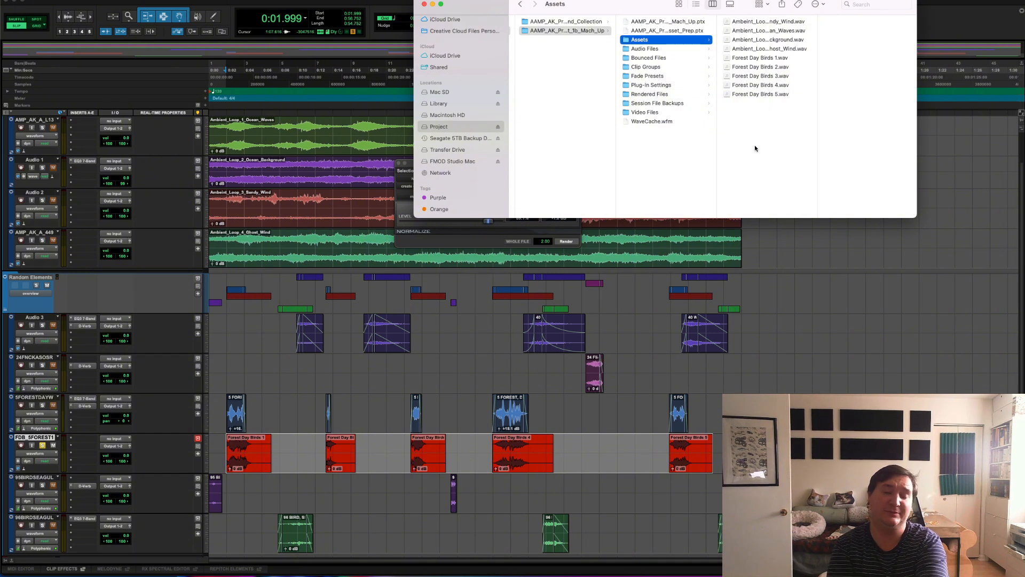
{"action": "right_click", "coordinate": [754, 148]}
{"action": "left_click", "coordinate": [790, 146]}
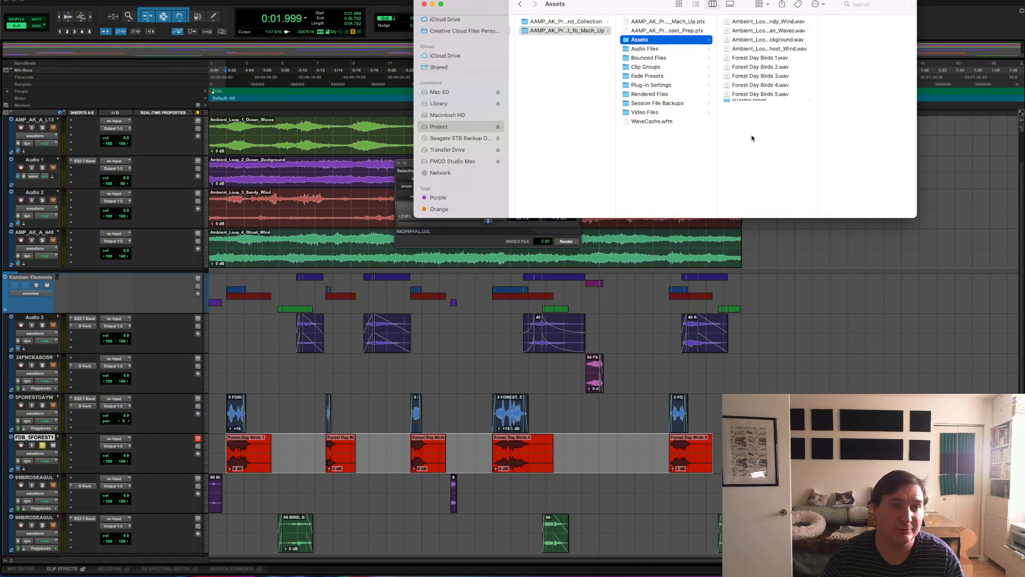
{"action": "type", "text": "Loops"}
{"action": "key", "text": "Return"}
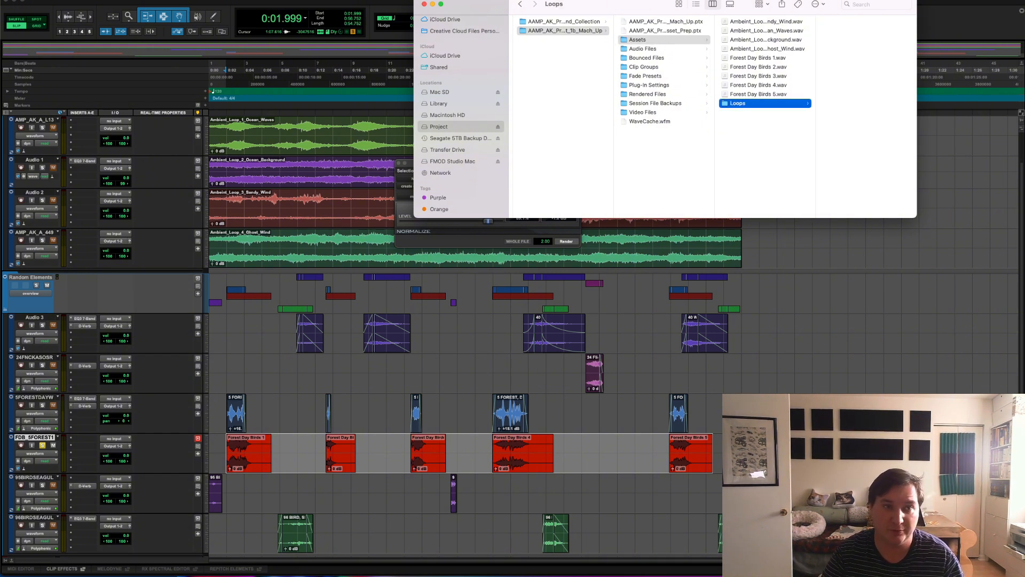
- Create a second folder named Random SFX inside the Assets folder
{"action": "right_click", "coordinate": [746, 137]}
{"action": "left_click", "coordinate": [780, 144]}
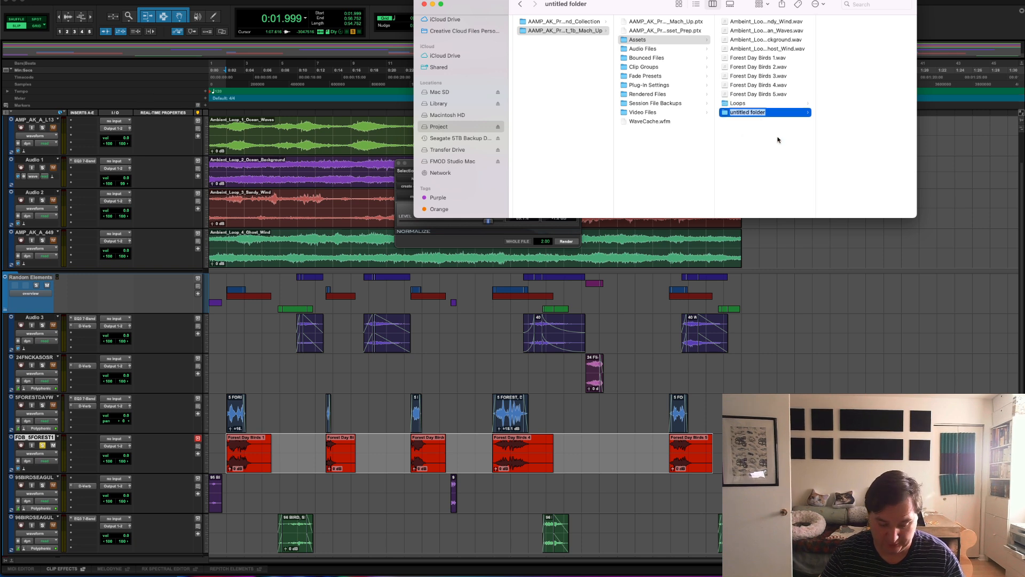
{"action": "type", "text": "Random"}
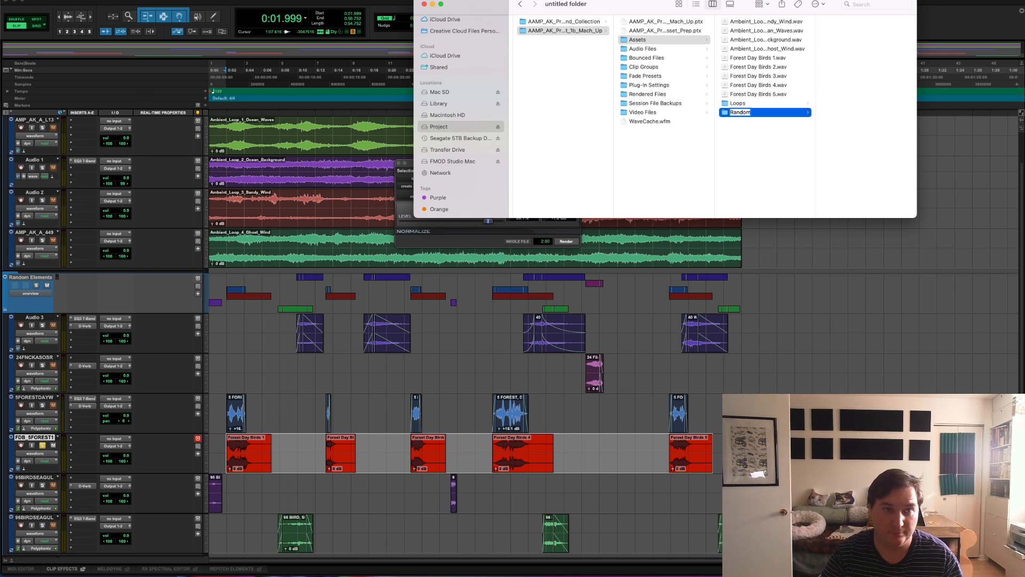
{"action": "type", "text": " SFX"}
{"action": "key", "text": "Return"}
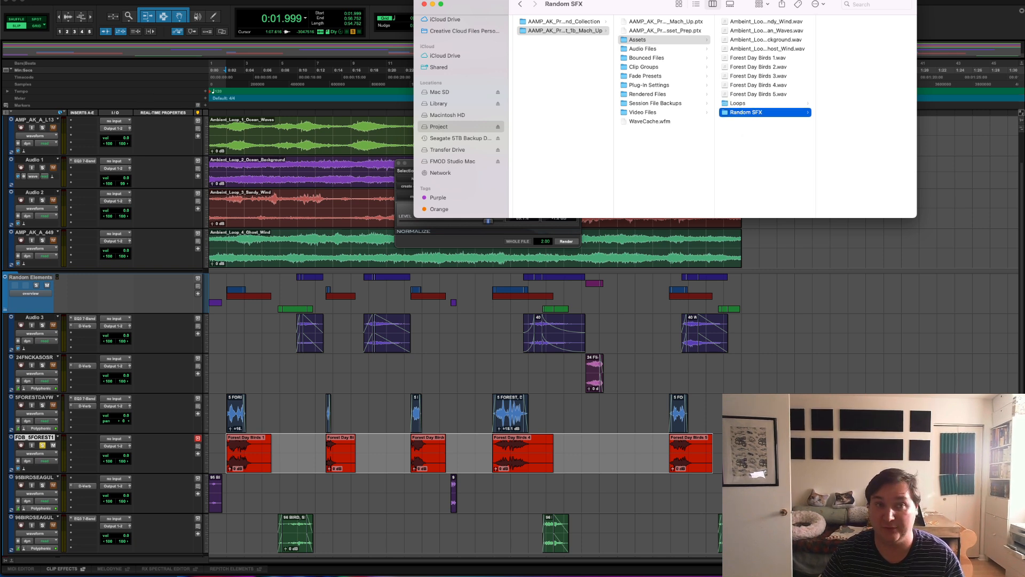
- Move the five Forest Day Birds WAV files into the Random SFX folder
{"action": "left_click", "coordinate": [762, 95]}
{"action": "left_click", "coordinate": [764, 57], "text": "shift"}
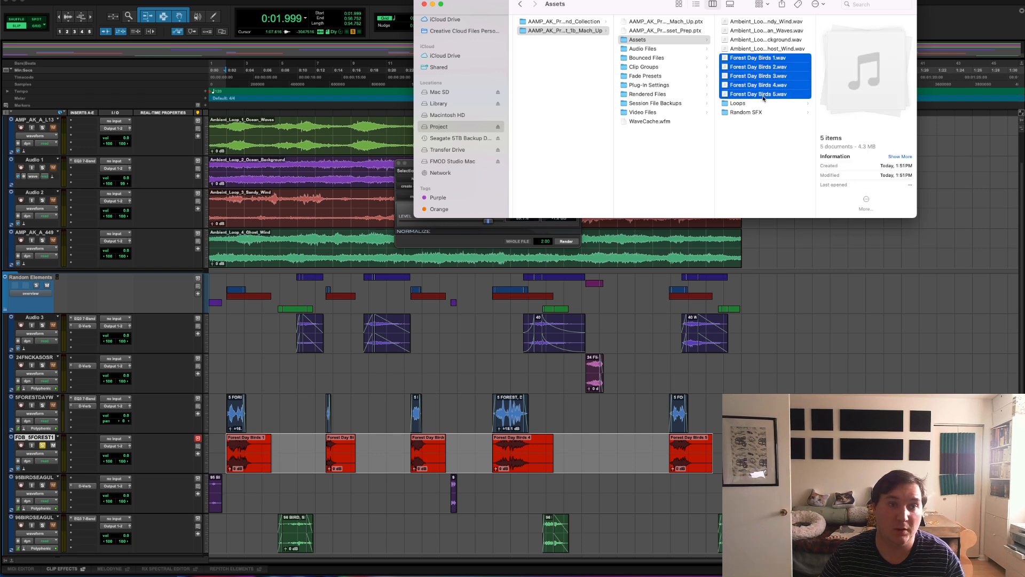
{"action": "left_click_drag", "start_coordinate": [764, 97], "coordinate": [755, 111]}
- Move the four ambient loop WAV files into the Loops folder and check the contents of Loops and Random SFX
{"action": "left_click", "coordinate": [765, 50]}
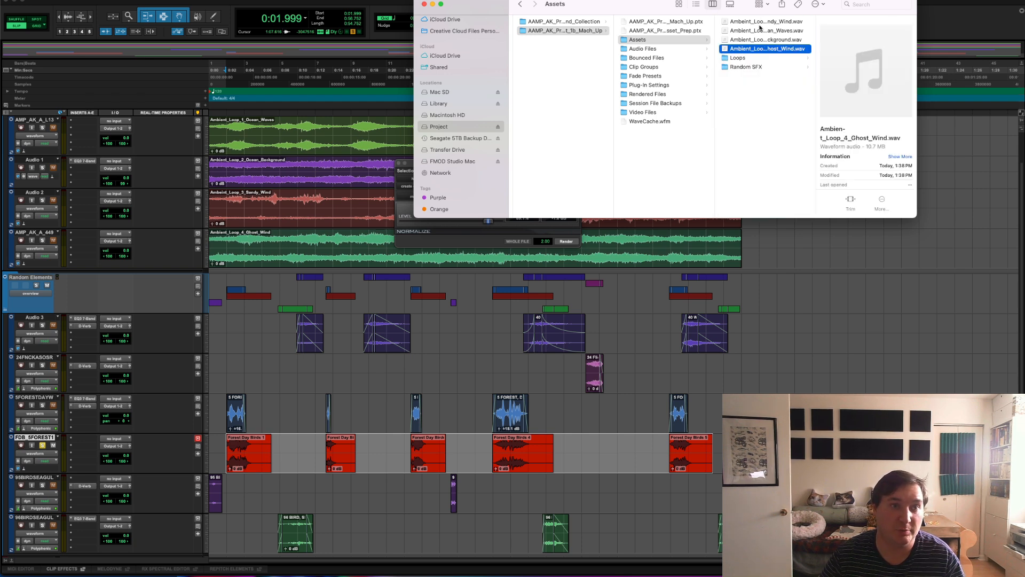
{"action": "left_click", "coordinate": [760, 21], "text": "shift"}
{"action": "left_click_drag", "start_coordinate": [760, 22], "coordinate": [748, 58]}
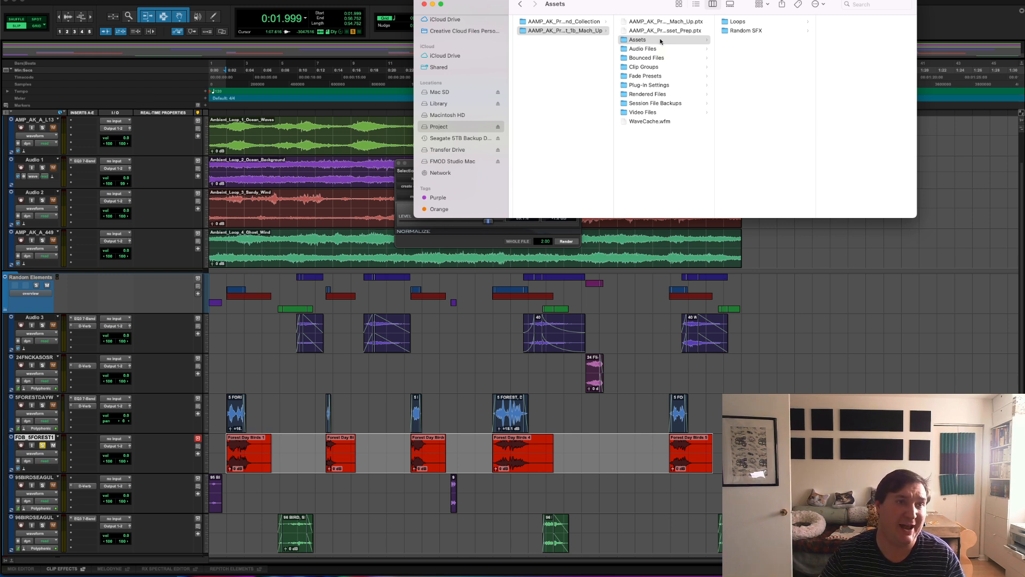
{"action": "left_click", "coordinate": [738, 23]}
{"action": "left_click", "coordinate": [745, 31]}
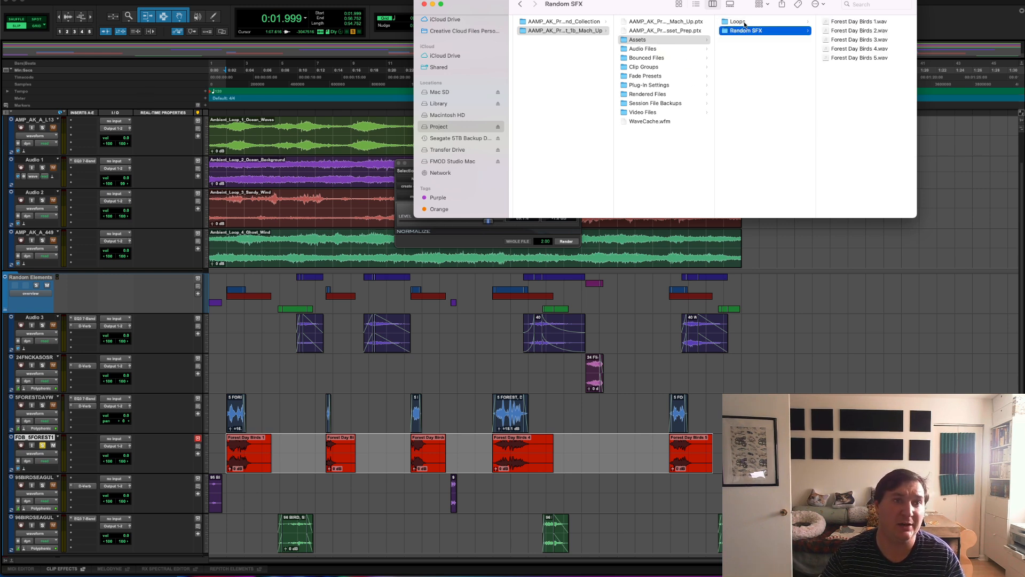
{"action": "left_click", "coordinate": [745, 22]}
{"action": "left_click", "coordinate": [746, 32]}
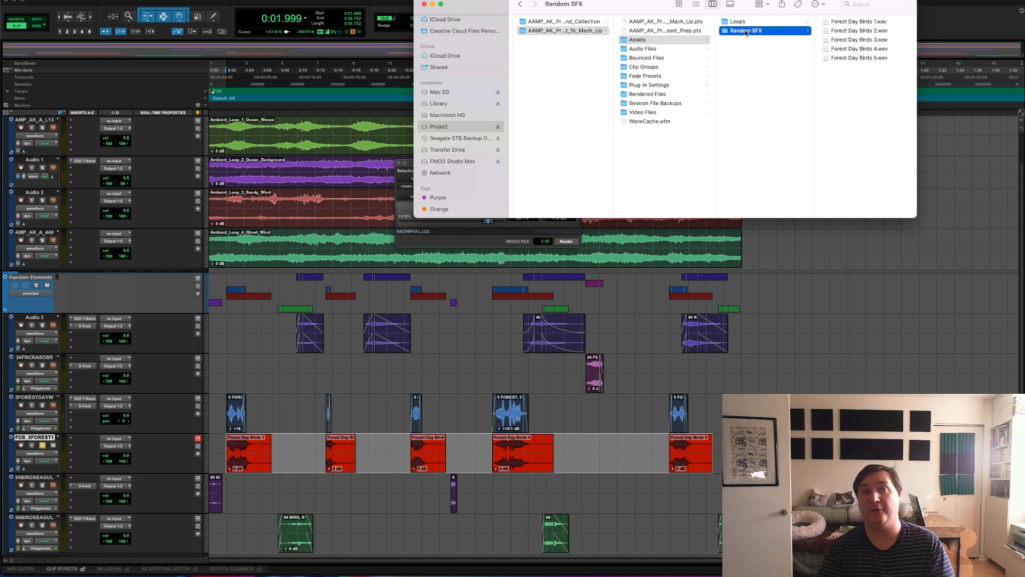